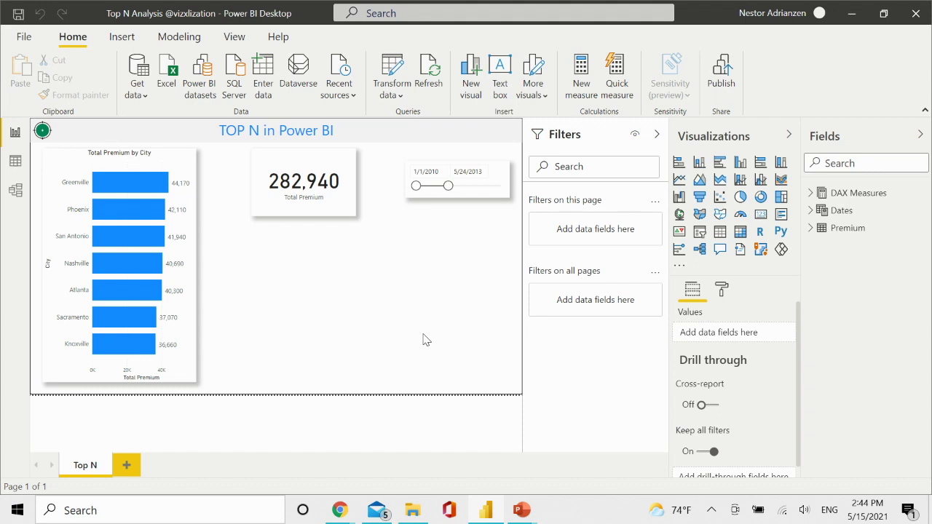
# Inspect the city bar chart's fields in the Premium and DAX Measures tables.
pyautogui.click(198, 288)
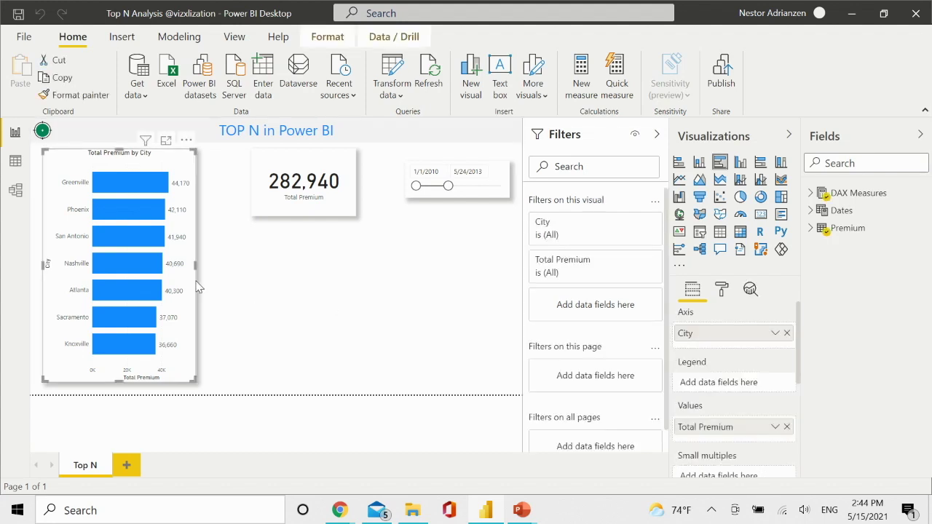
pyautogui.click(810, 228)
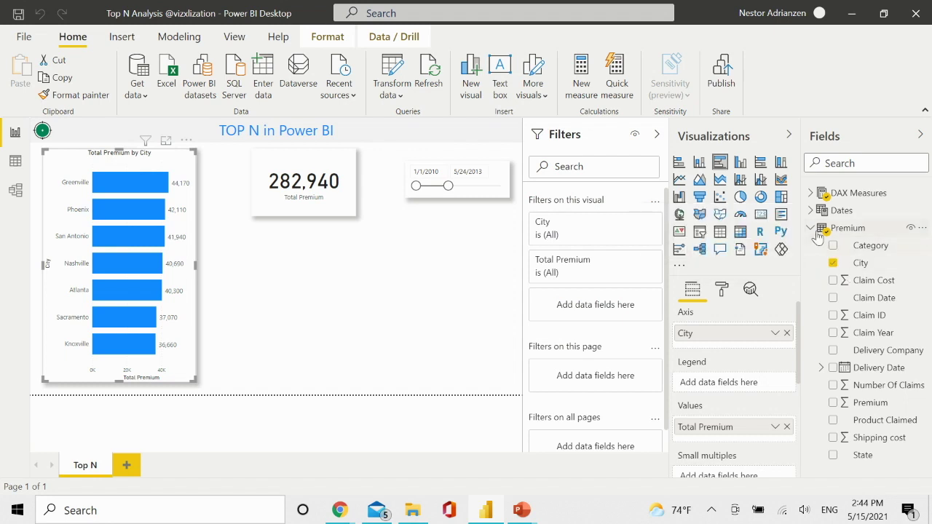
pyautogui.click(810, 228)
pyautogui.click(811, 194)
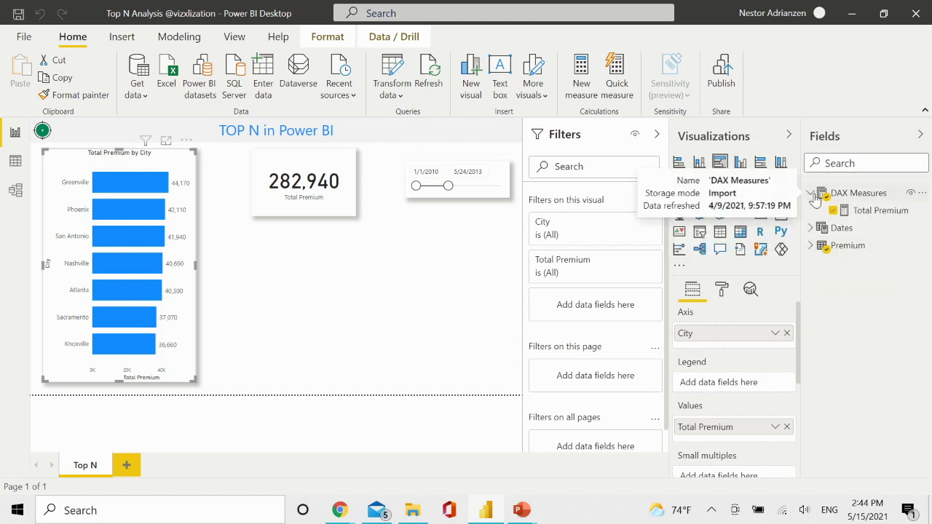
pyautogui.click(810, 195)
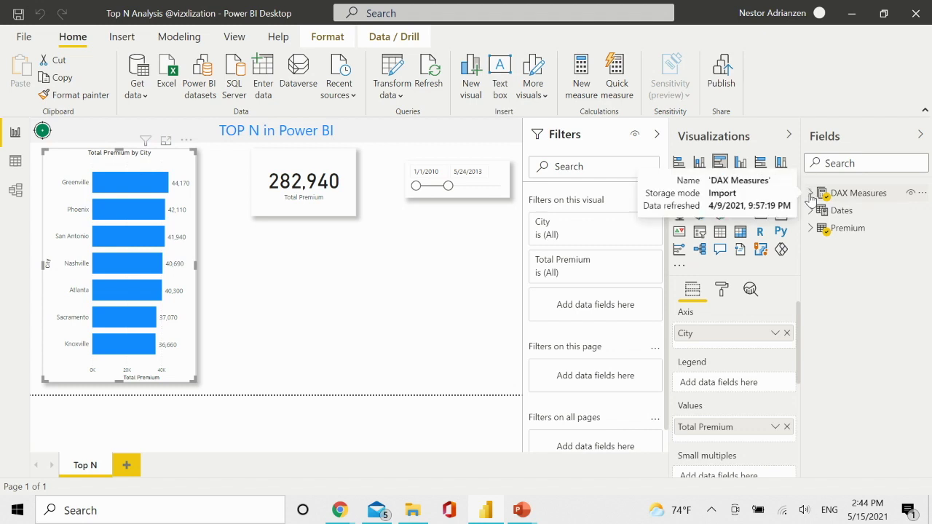
# Inspect the fields behind the 282,940 Total Premium card and the date slicer.
pyautogui.click(344, 165)
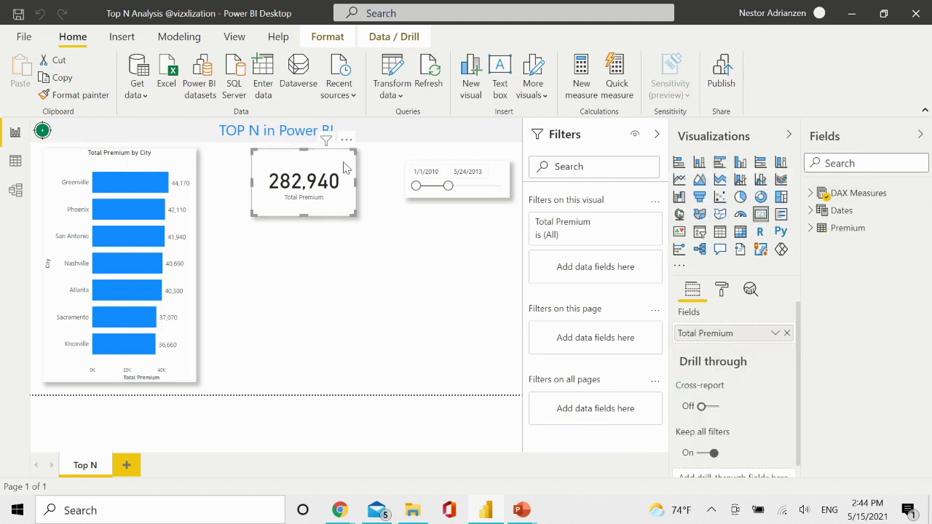
pyautogui.click(810, 193)
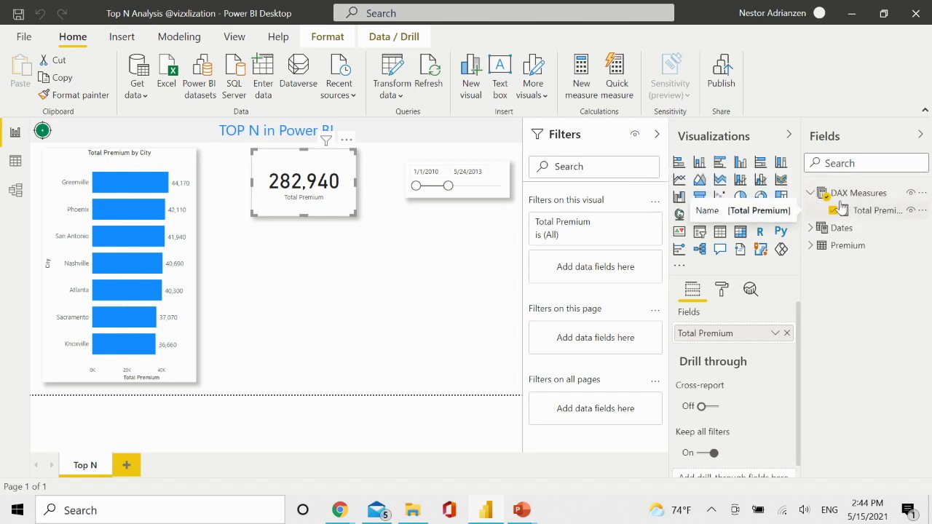
pyautogui.click(811, 194)
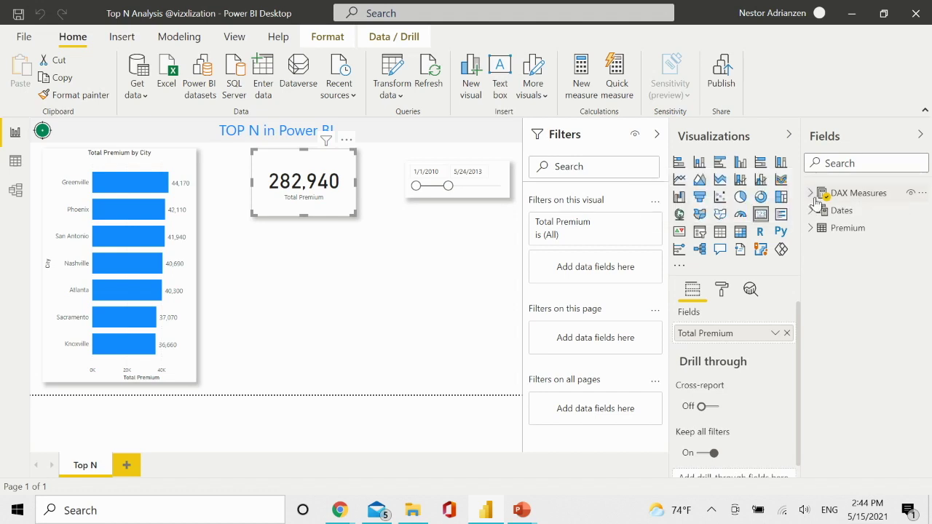
pyautogui.click(501, 175)
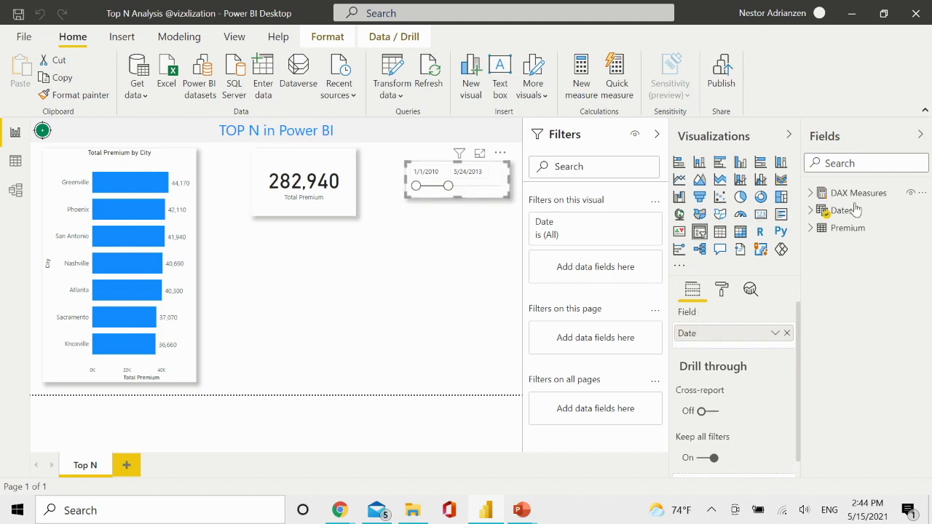
pyautogui.click(810, 212)
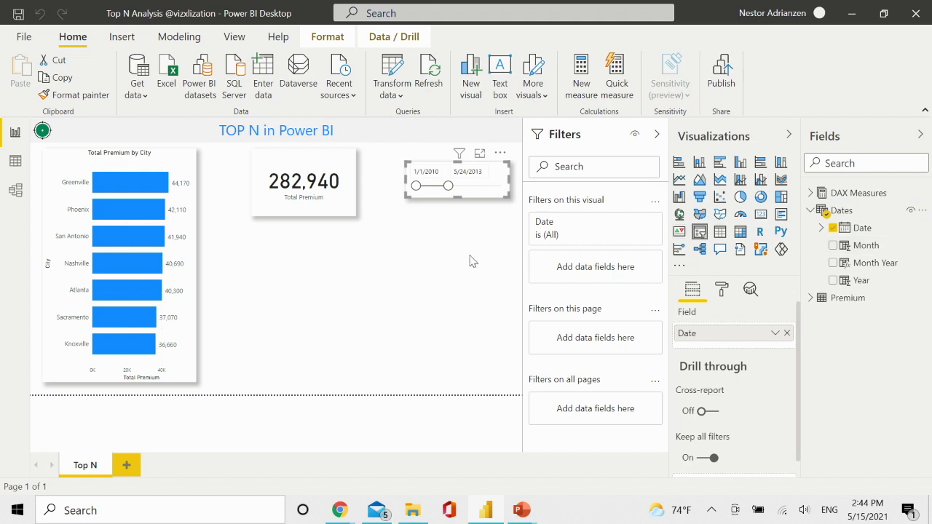
# Select the Total Premium by City chart to show its visual filters, with DAX Measures expanded.
pyautogui.click(427, 270)
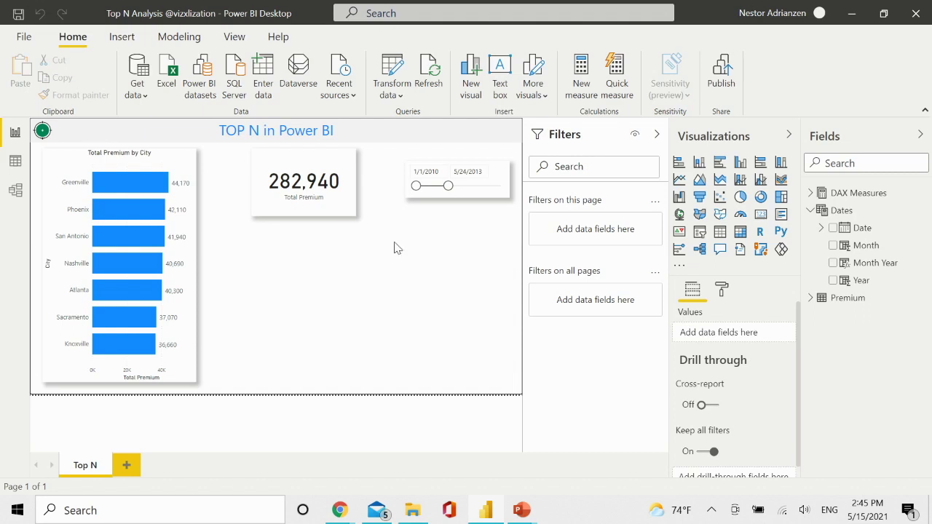
pyautogui.click(184, 165)
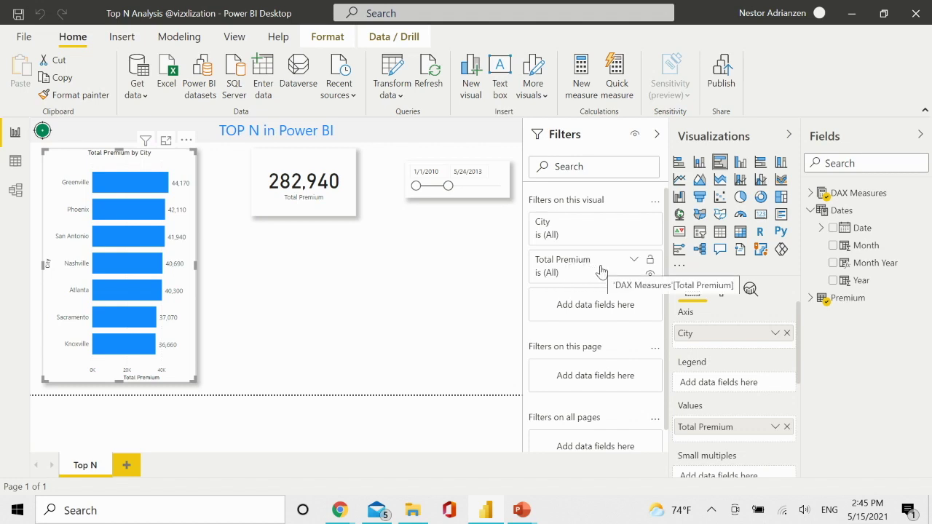
pyautogui.click(809, 195)
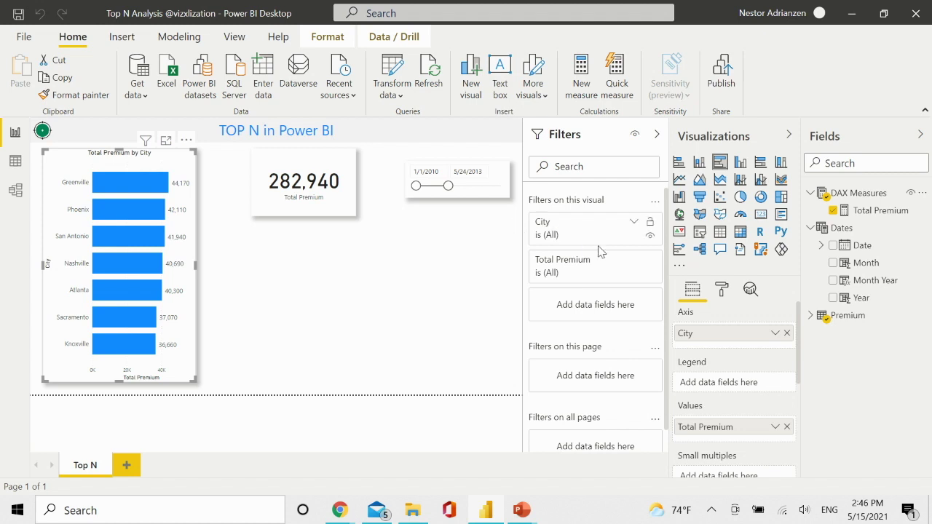
# Apply a Top N filter on City showing the top 3 by Total Premium.
pyautogui.click(634, 223)
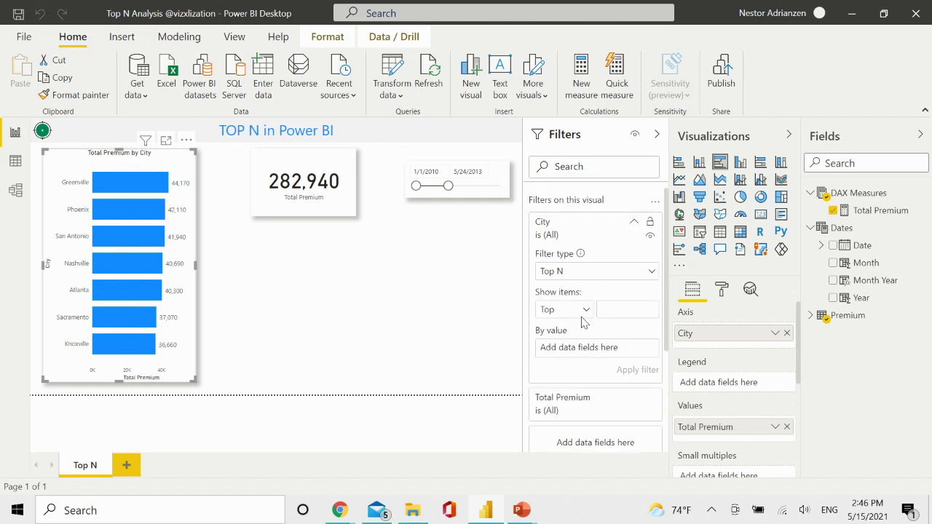
pyautogui.click(613, 311)
pyautogui.write('3')
pyautogui.moveTo(882, 216); pyautogui.dragTo(589, 350)
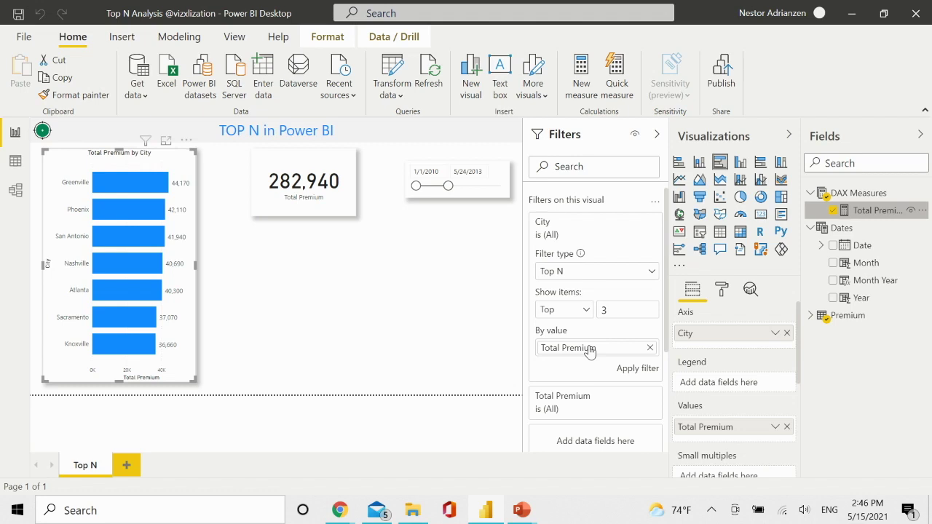
pyautogui.click(628, 368)
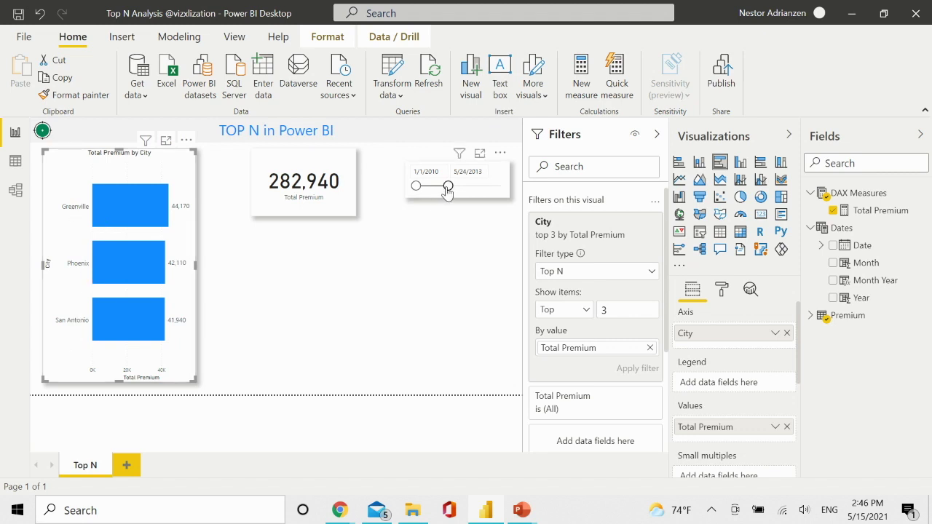
# Extend the date slicer's end to 12/31/2018 and collapse the Filters pane.
pyautogui.moveTo(448, 188); pyautogui.dragTo(555, 185)
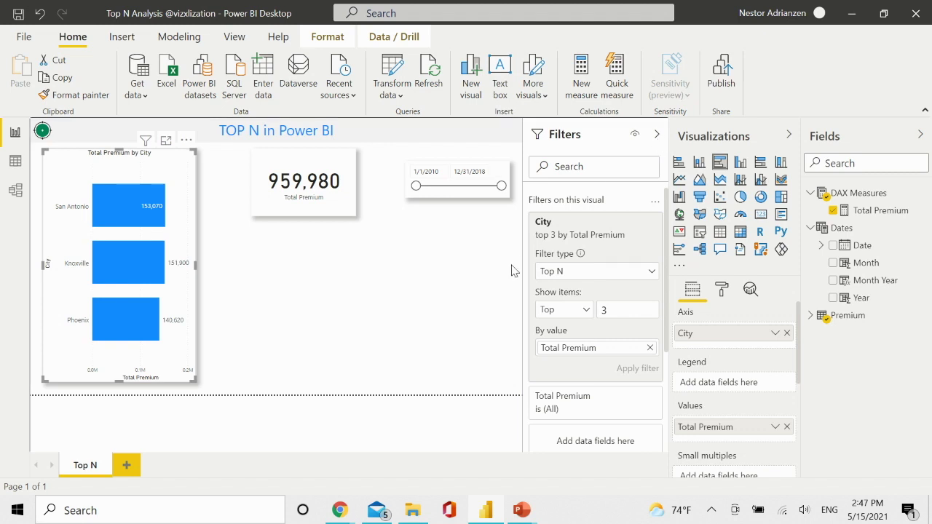
pyautogui.click(656, 138)
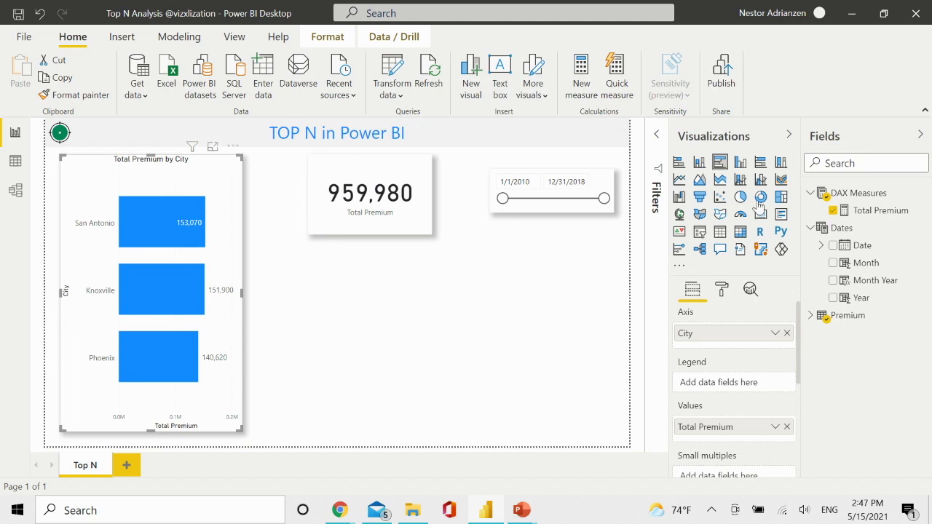
# Create a DAX Measures measure beginning 'Top N cities Premium = CALCULATE( [Total Premium],'.
pyautogui.rightClick(866, 196)
pyautogui.click(812, 204)
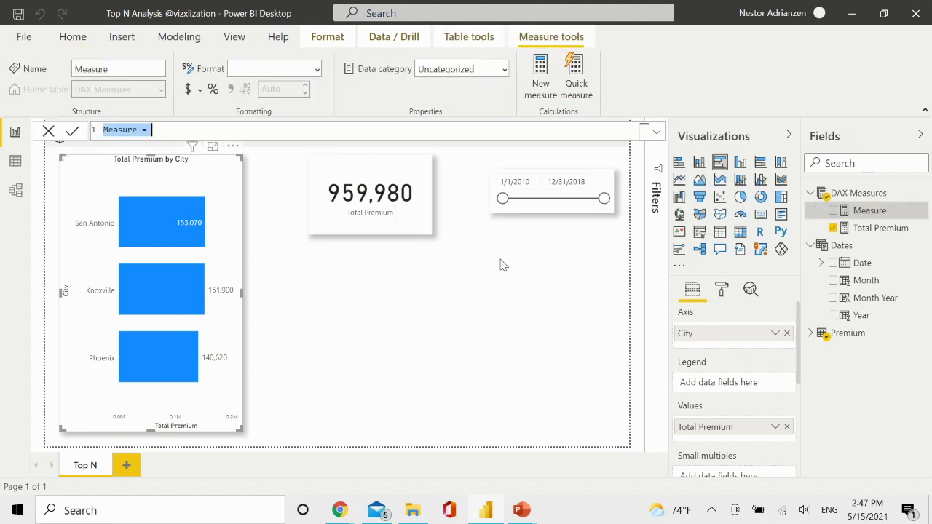
pyautogui.write('Top N cities Premium')
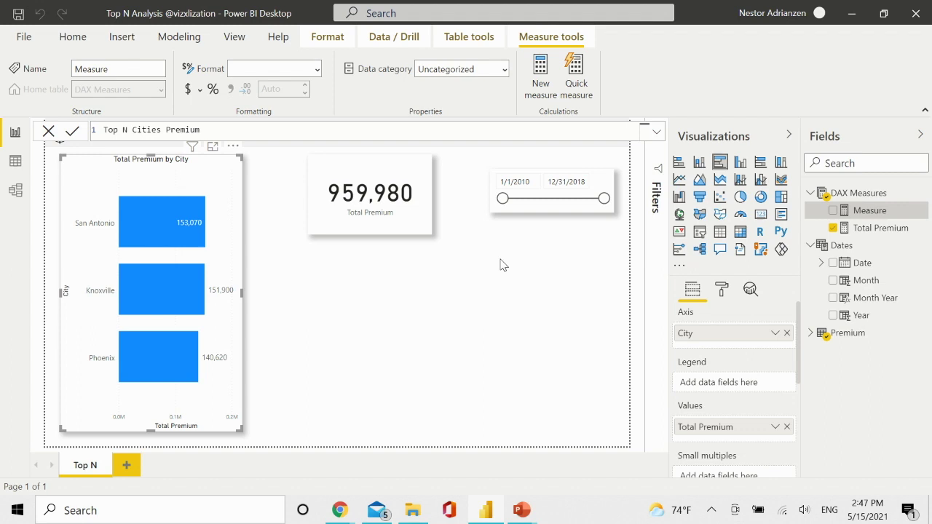
pyautogui.write(' =')
pyautogui.hotkey('shift', 'Return')
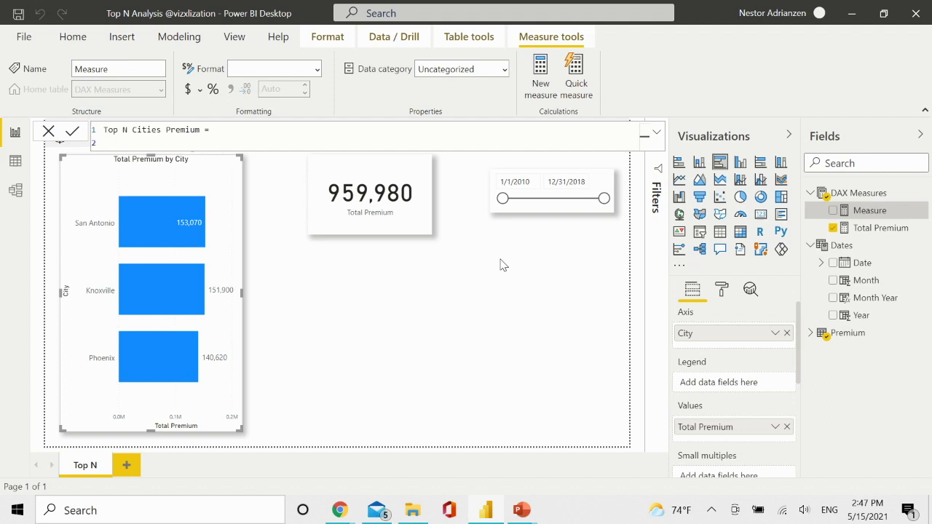
pyautogui.write('calc')
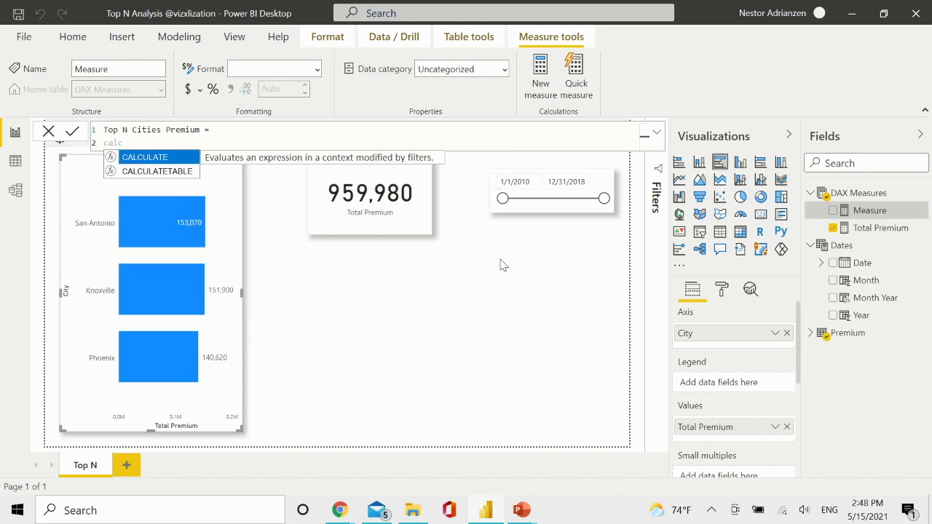
pyautogui.press('Tab')
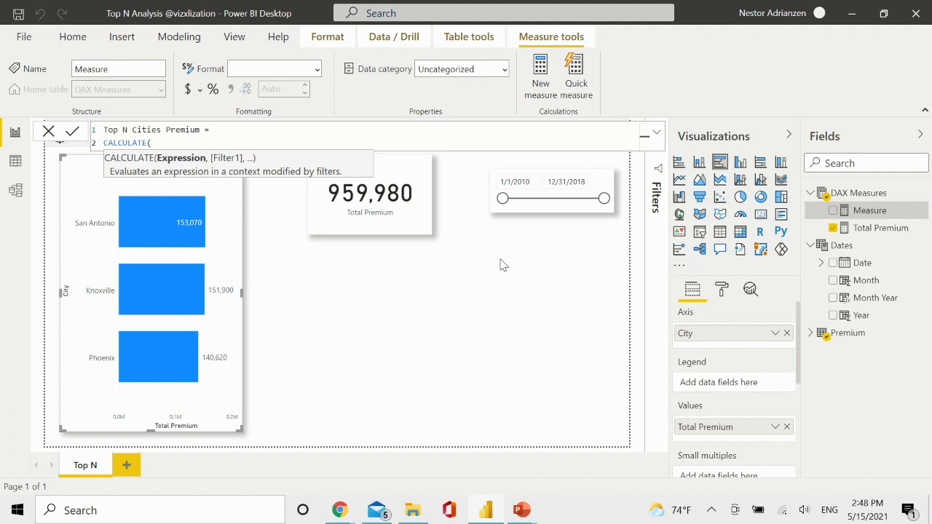
pyautogui.hotkey('shift', 'Return')
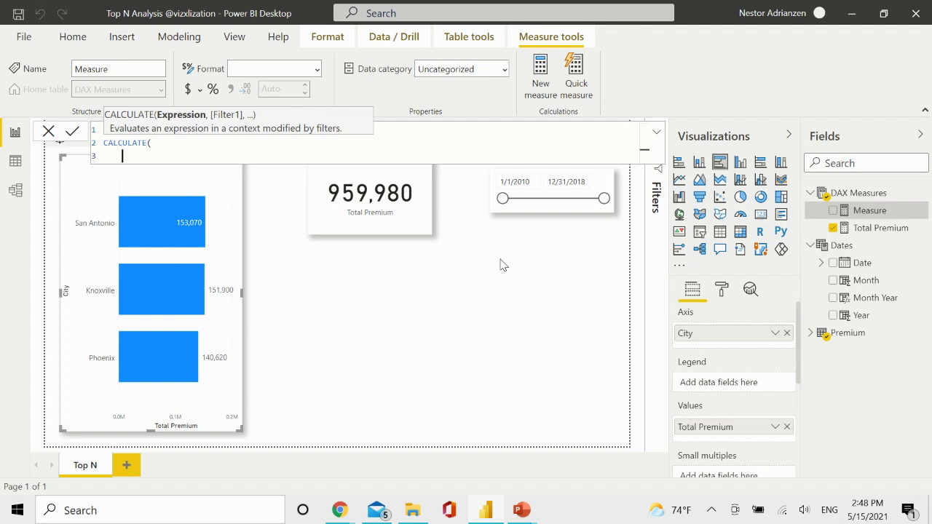
pyautogui.write('to')
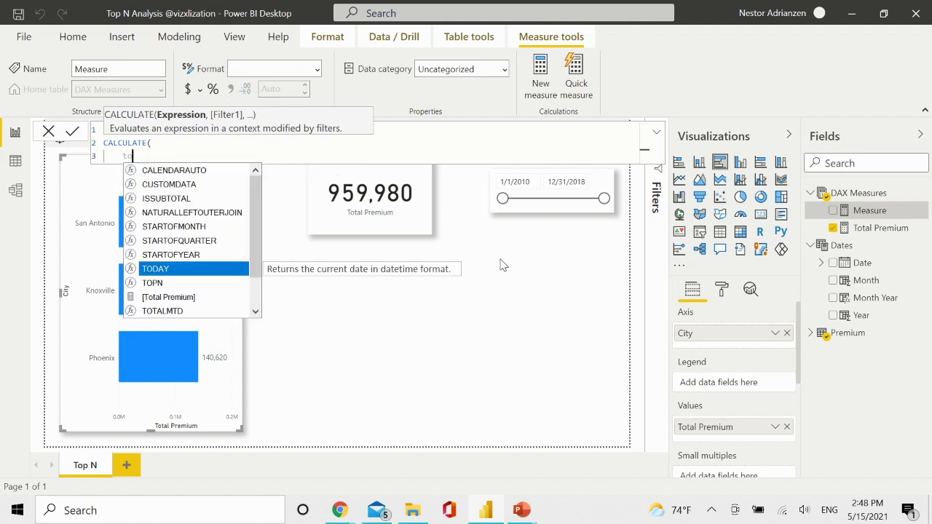
pyautogui.press('Down')
pyautogui.press('Down')
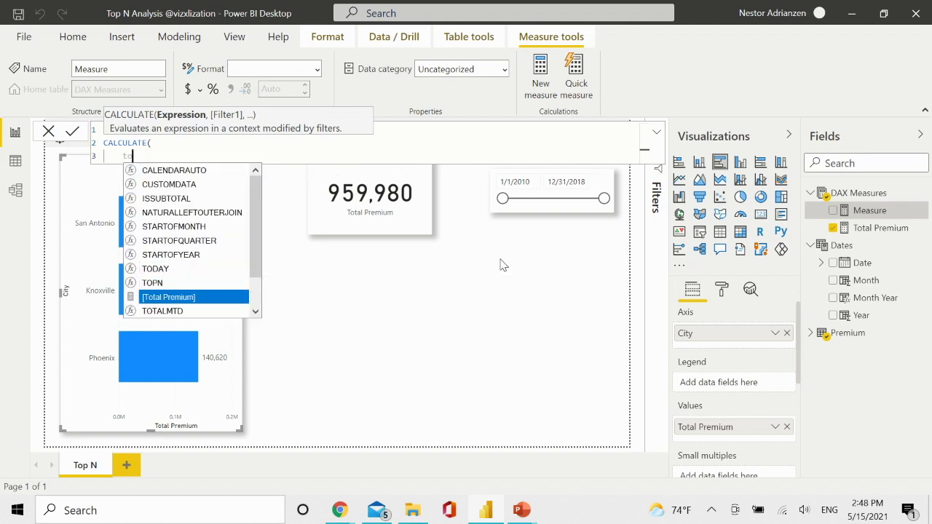
pyautogui.press('Tab')
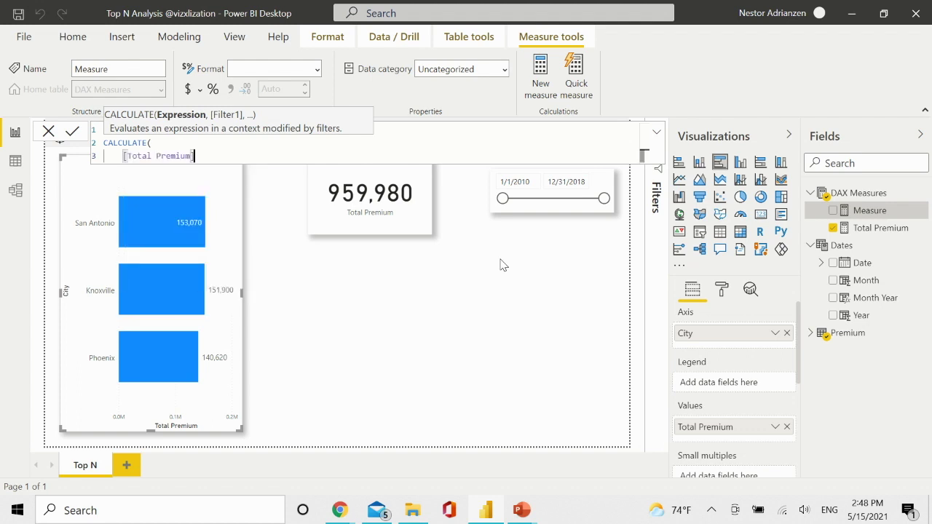
pyautogui.write(',')
pyautogui.hotkey('shift', 'Return')
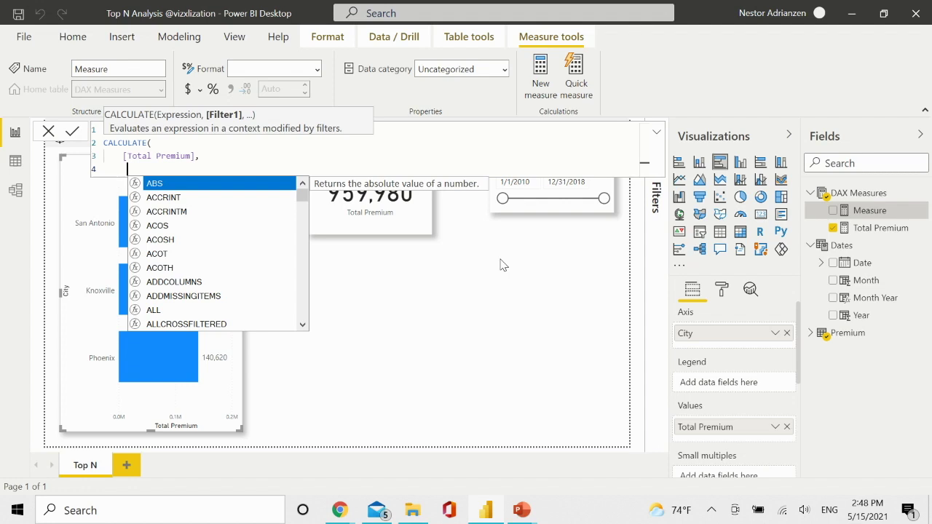
# Add TOPN(3, VALUES(Premium[City]) as the CALCULATE filter argument.
pyautogui.write('top')
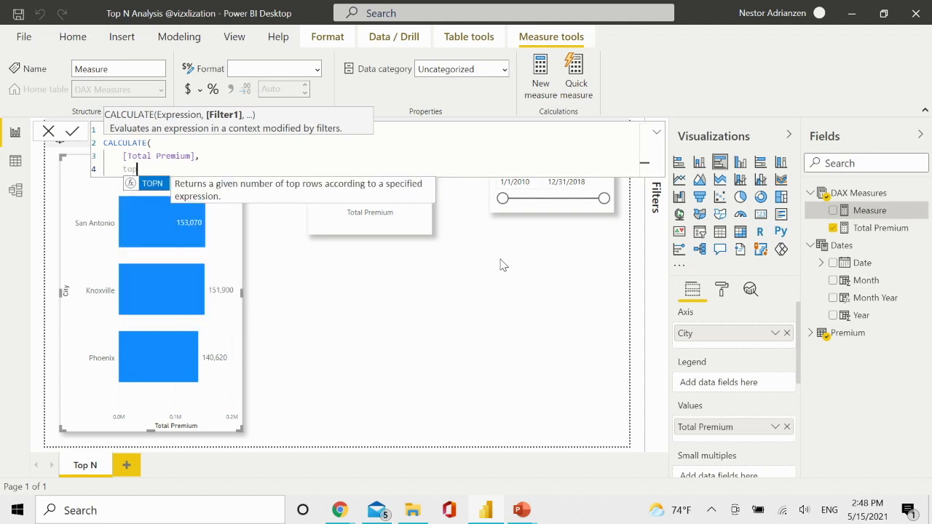
pyautogui.press('Tab')
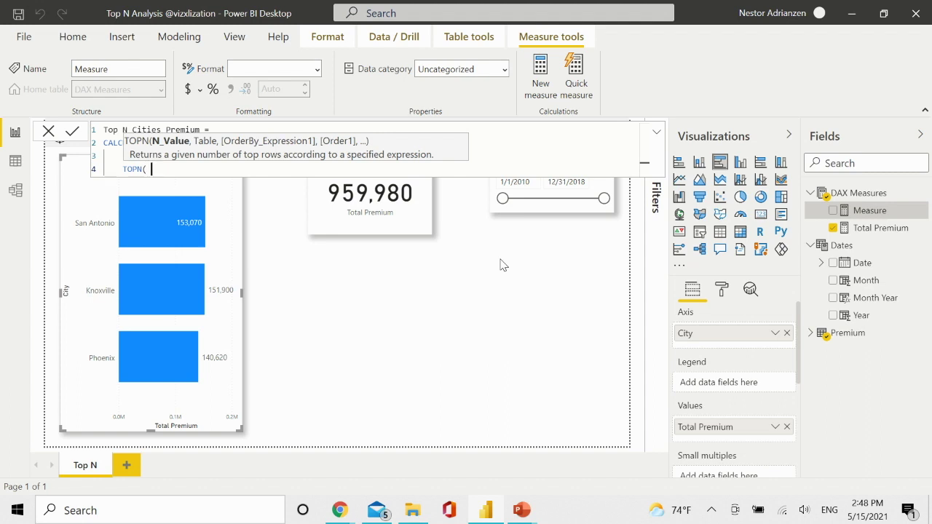
pyautogui.write('3,')
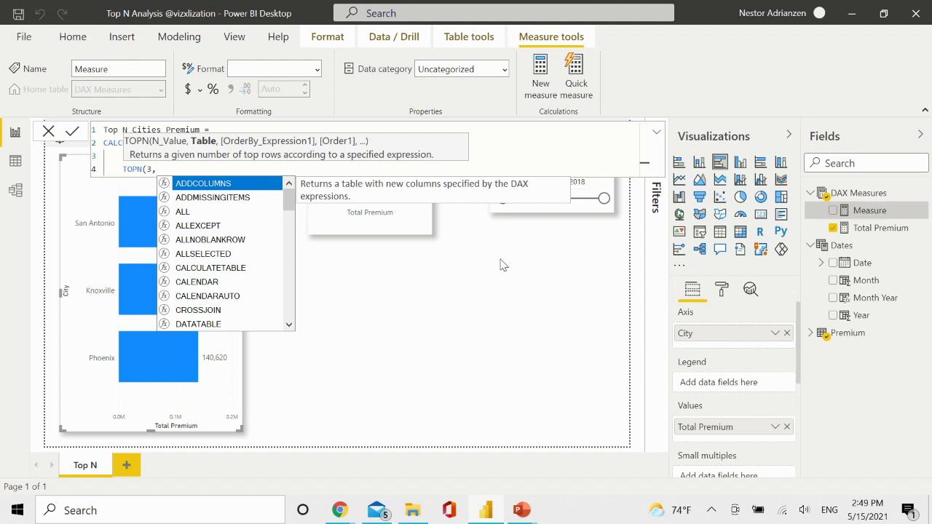
pyautogui.write('V')
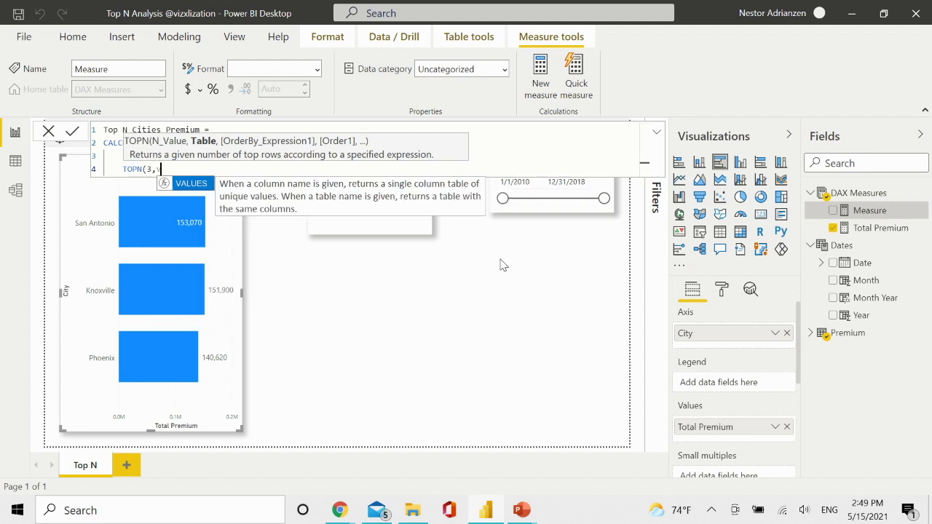
pyautogui.write('ALUE')
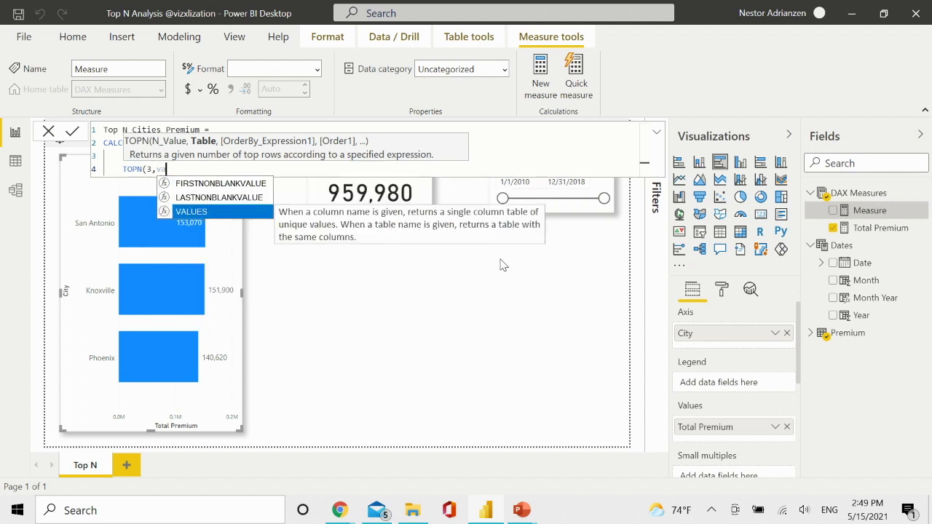
pyautogui.press('Tab')
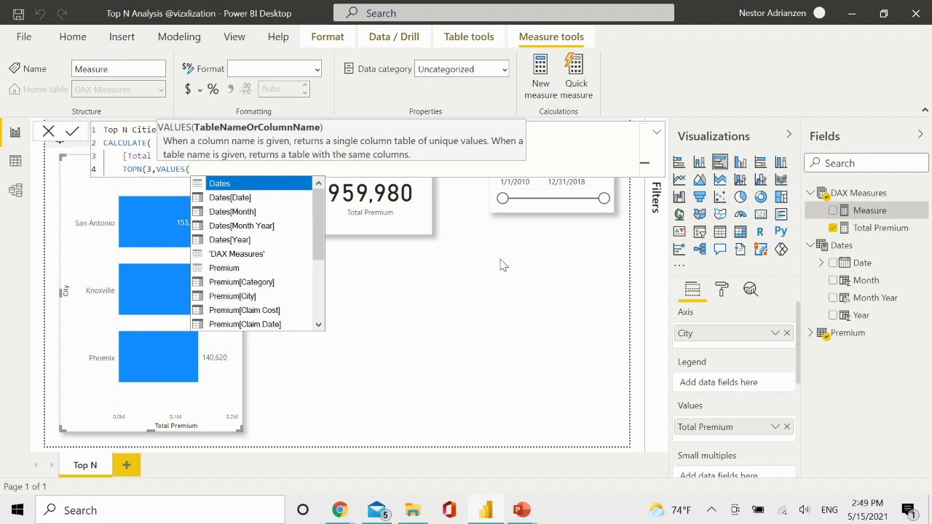
pyautogui.write('cit')
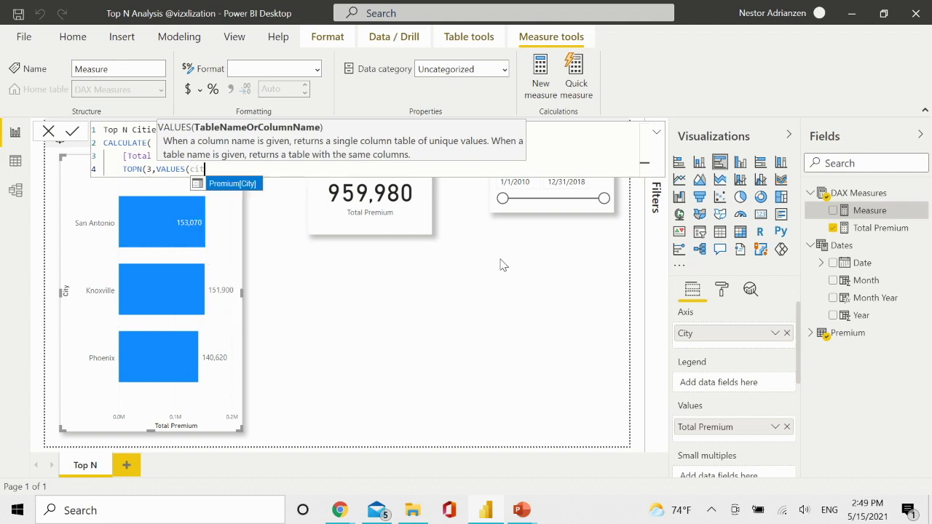
pyautogui.press('Tab')
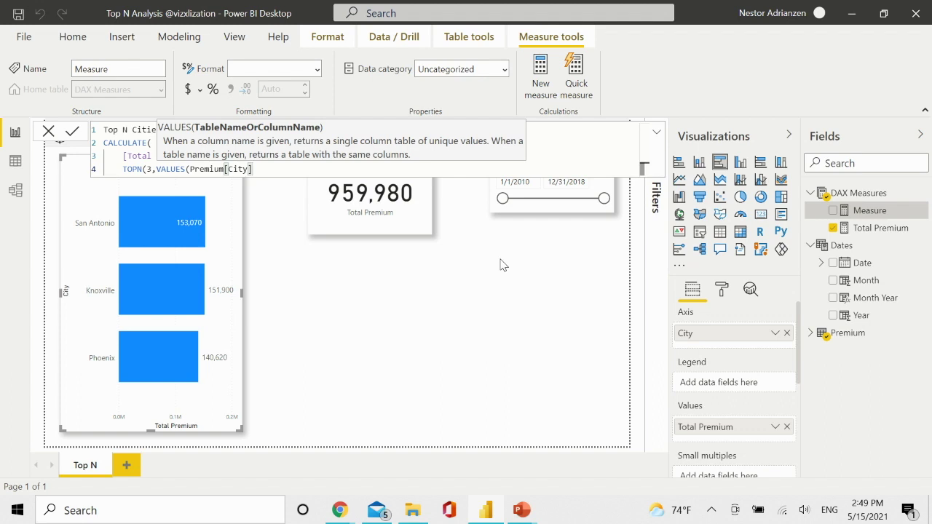
pyautogui.write(')')
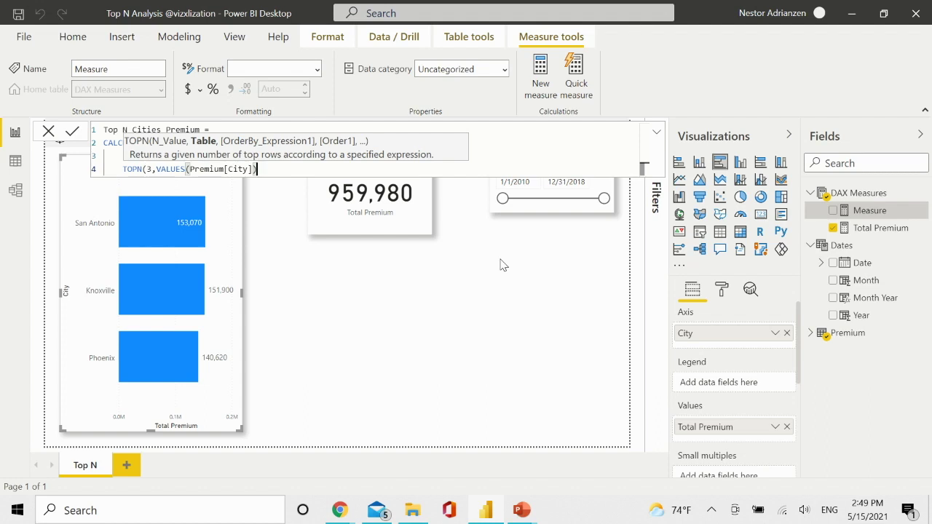
# Finish TOPN with [Total Premium], DESC, close the parentheses, and commit the measure.
pyautogui.write(',')
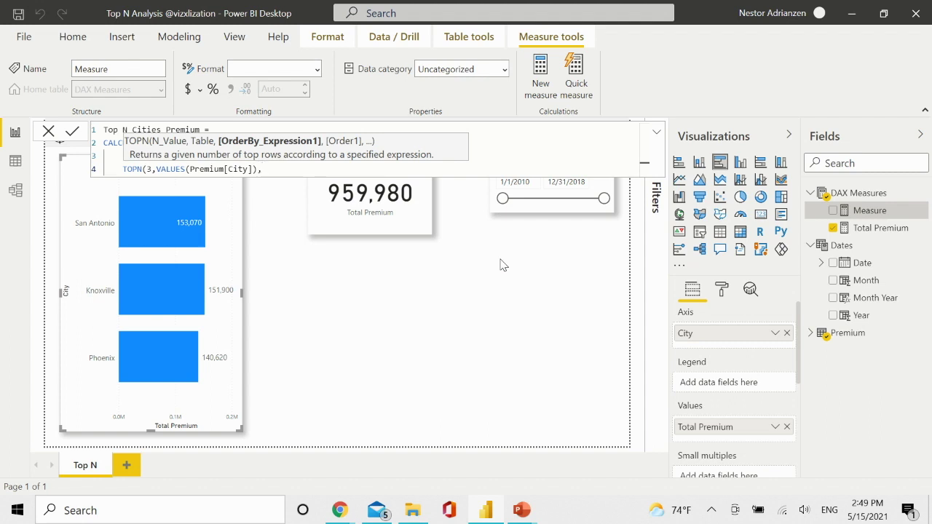
pyautogui.write('to')
pyautogui.press('Down')
pyautogui.press('Down')
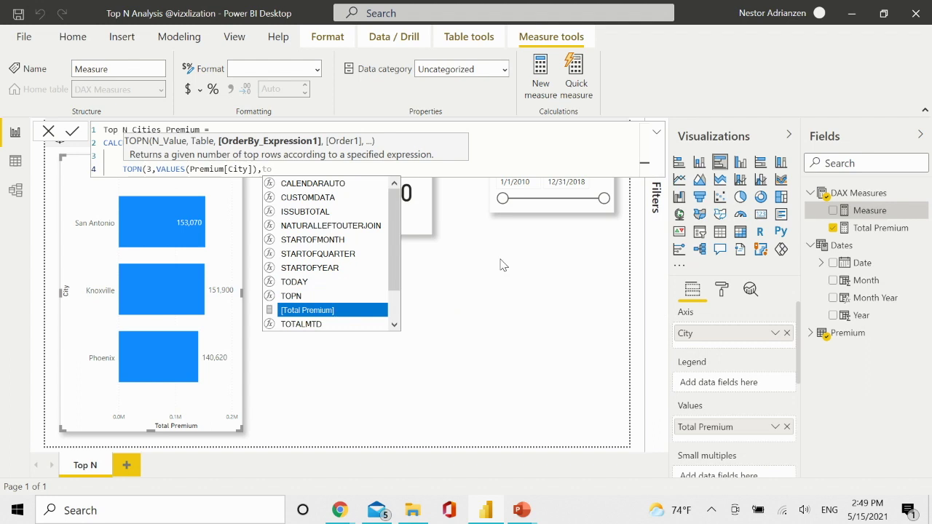
pyautogui.press('Tab')
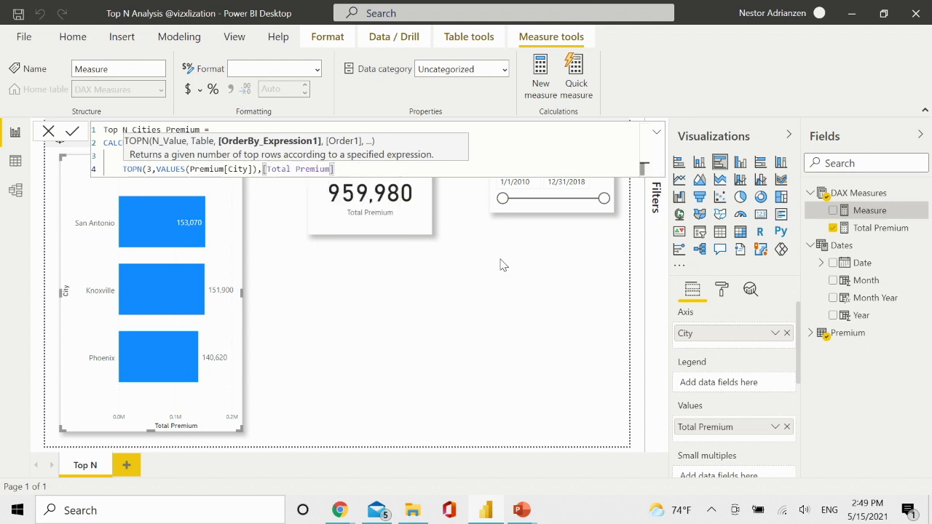
pyautogui.write(',')
pyautogui.write('des')
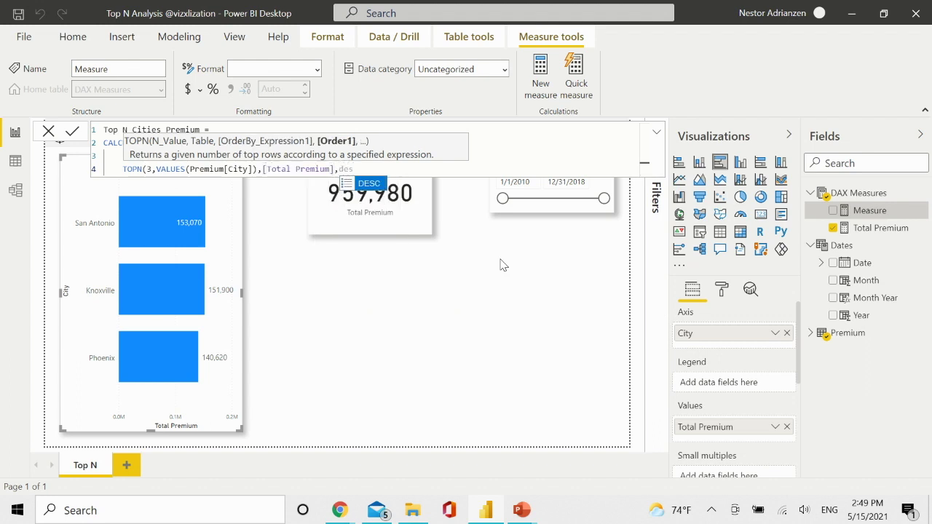
pyautogui.press('Tab')
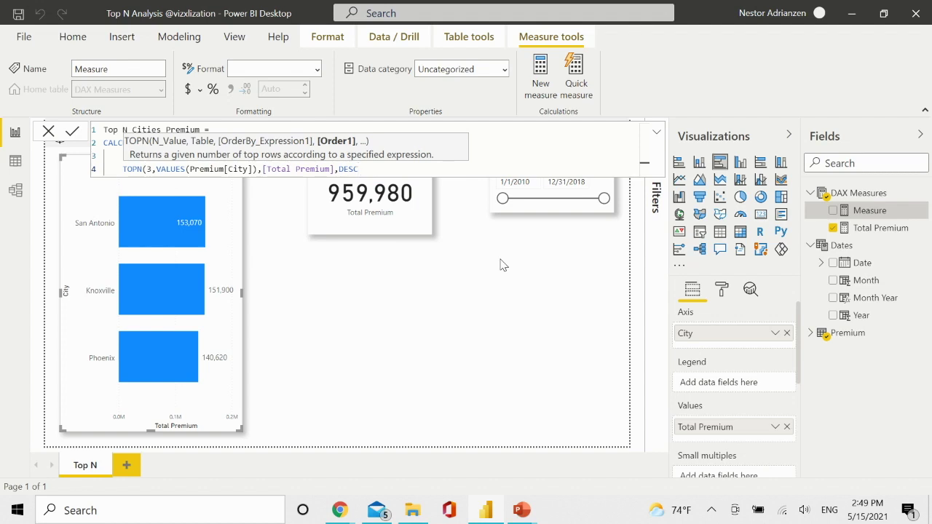
pyautogui.write(')')
pyautogui.hotkey('shift', 'Return')
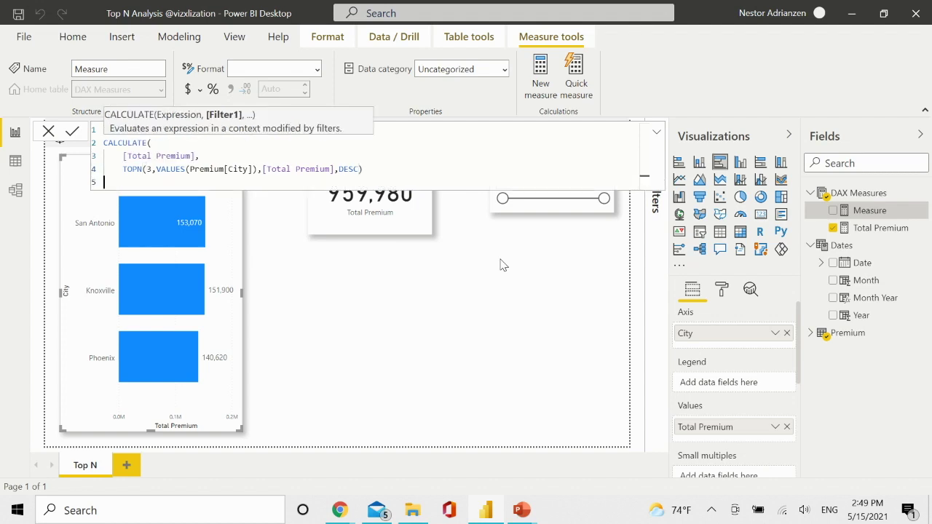
pyautogui.write(')')
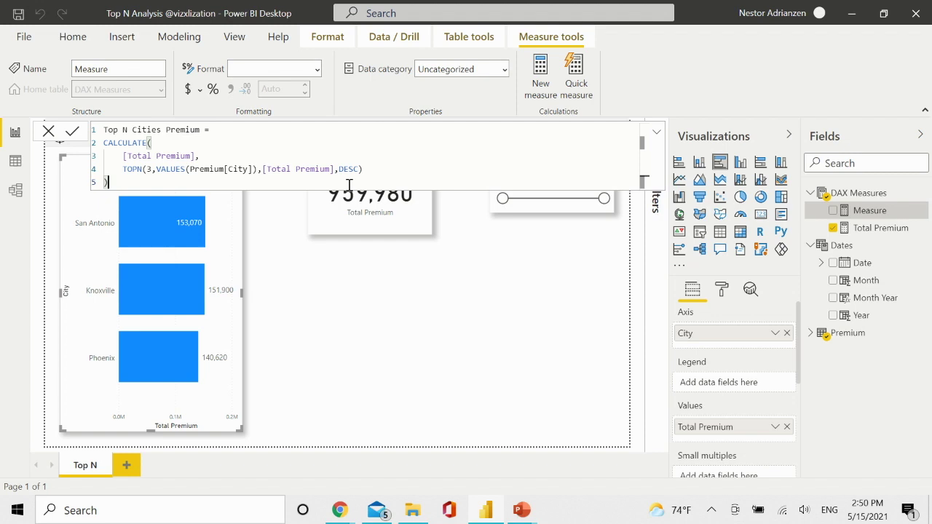
pyautogui.press('Return')
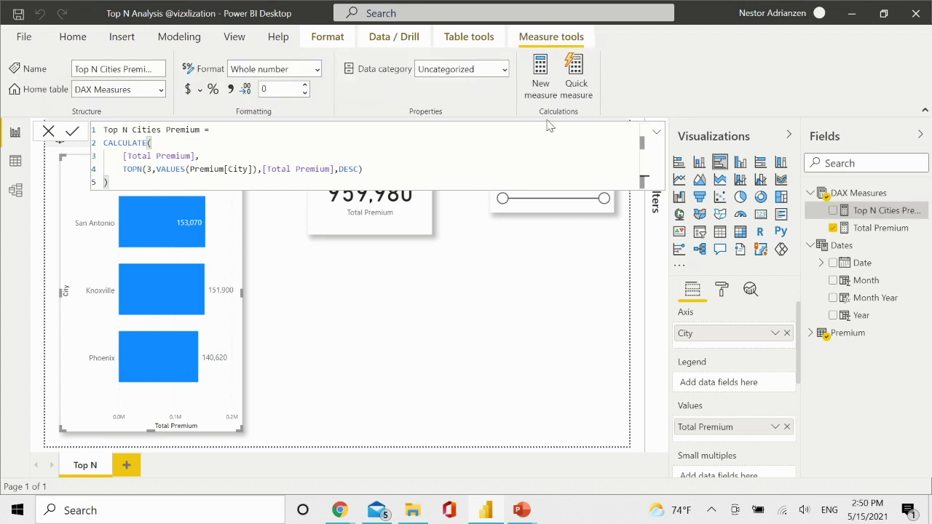
pyautogui.click(656, 135)
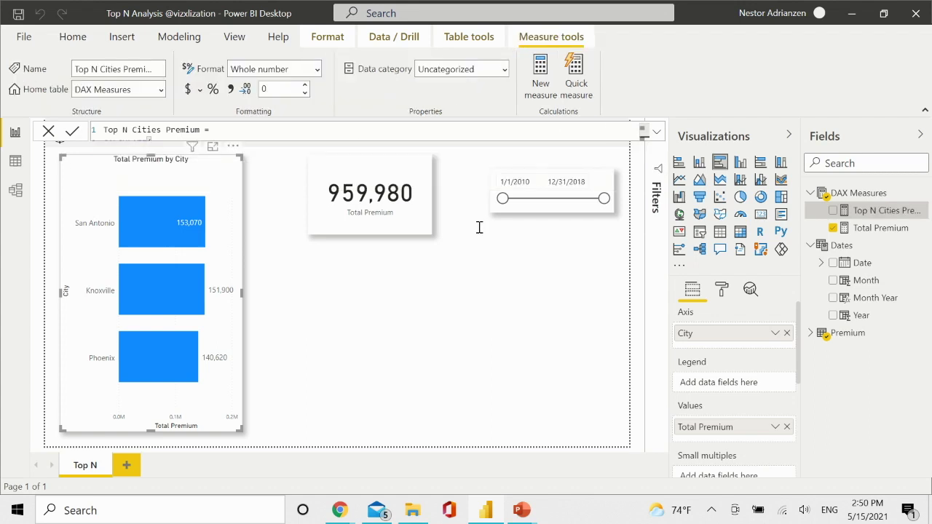
# Duplicate the Total Premium card and place the copy below the original.
pyautogui.click(418, 180)
pyautogui.hotkey('ctrl', 'c')
pyautogui.hotkey('ctrl', 'v')
pyautogui.moveTo(418, 179); pyautogui.dragTo(416, 324)
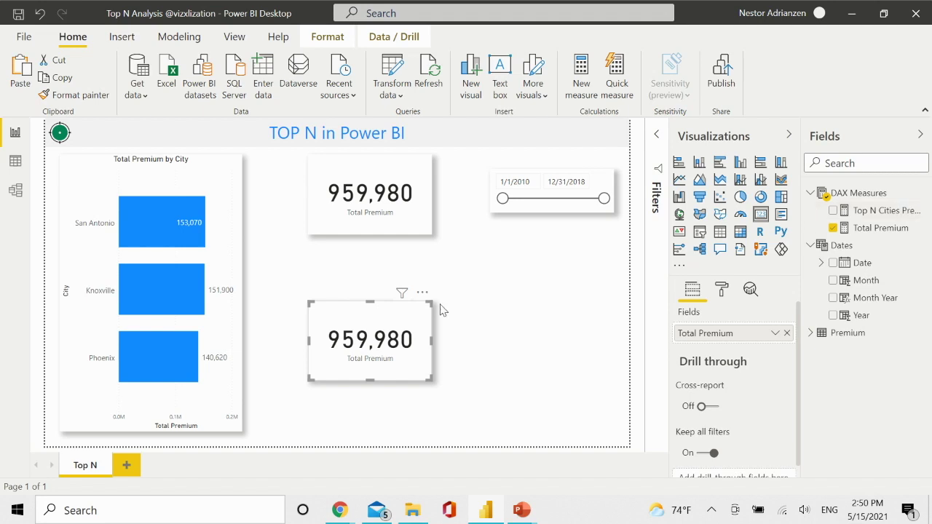
# Switch the copied card to Top N Cities Premium with thousands separators.
pyautogui.click(833, 228)
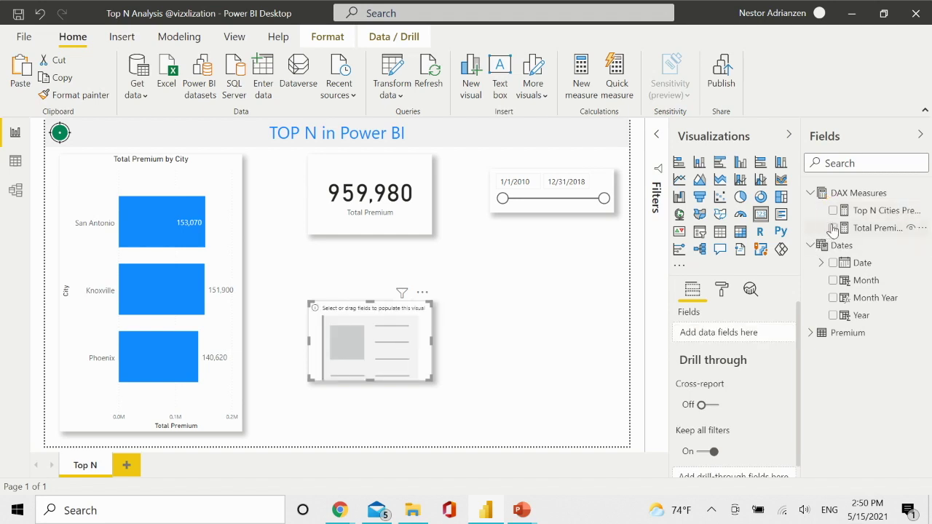
pyautogui.click(832, 210)
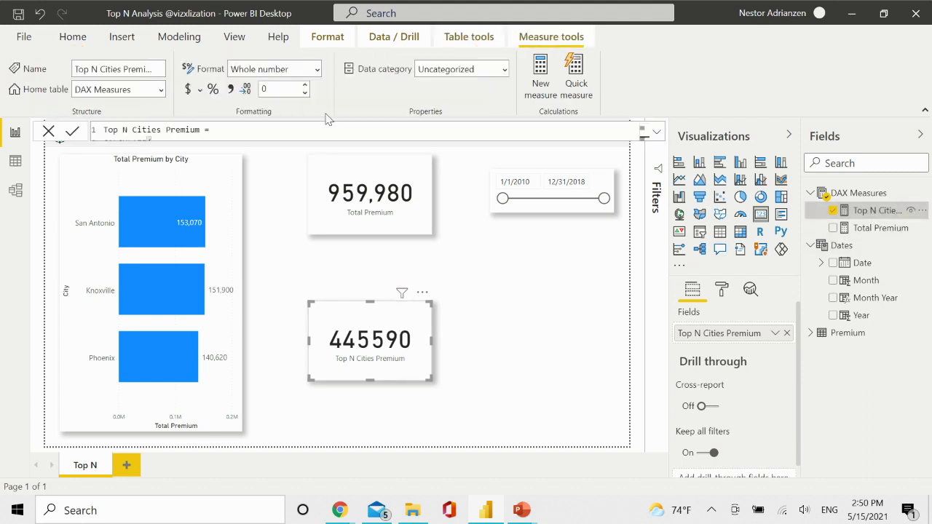
pyautogui.click(231, 89)
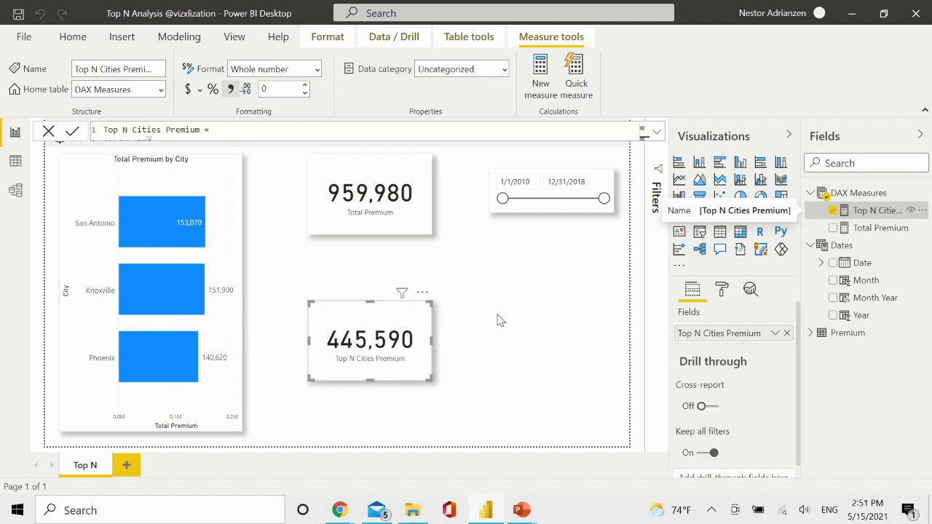
pyautogui.click(527, 306)
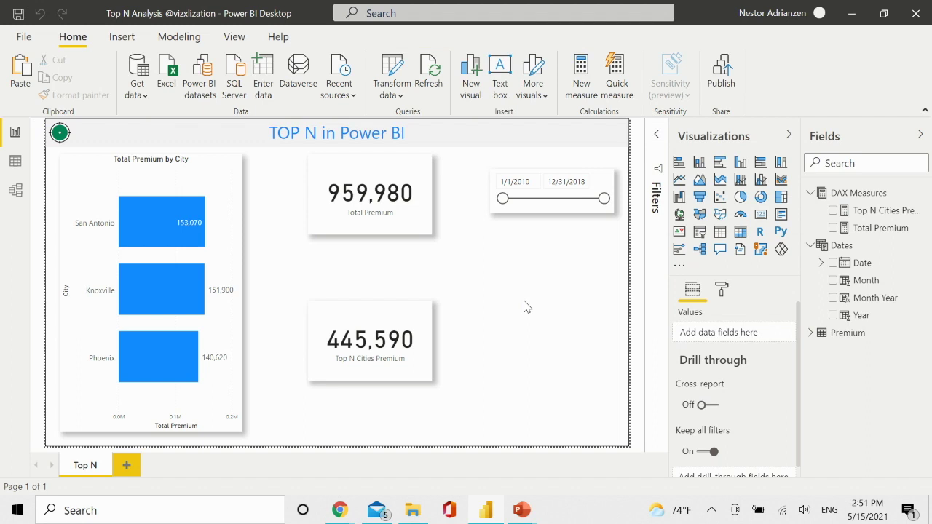
# Review the city chart's Top N filter, then select and deselect the 445,590 card.
pyautogui.click(657, 135)
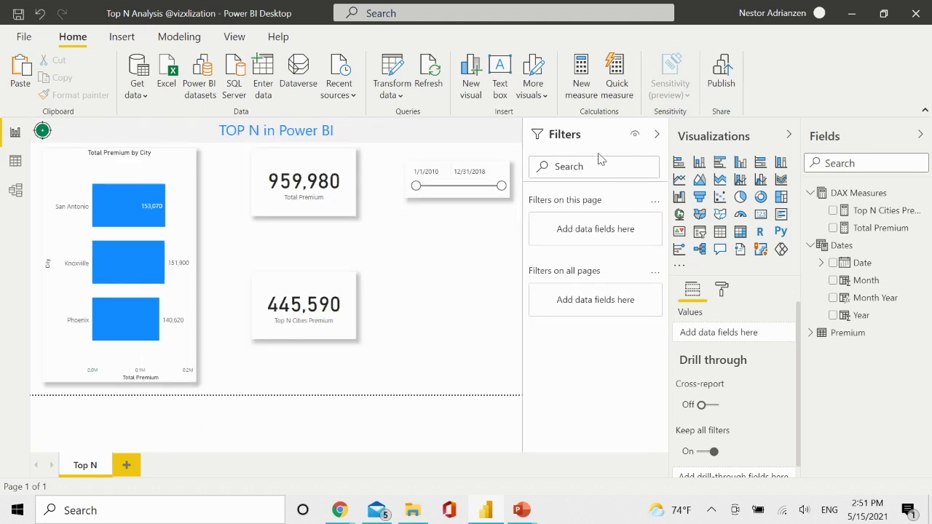
pyautogui.click(182, 176)
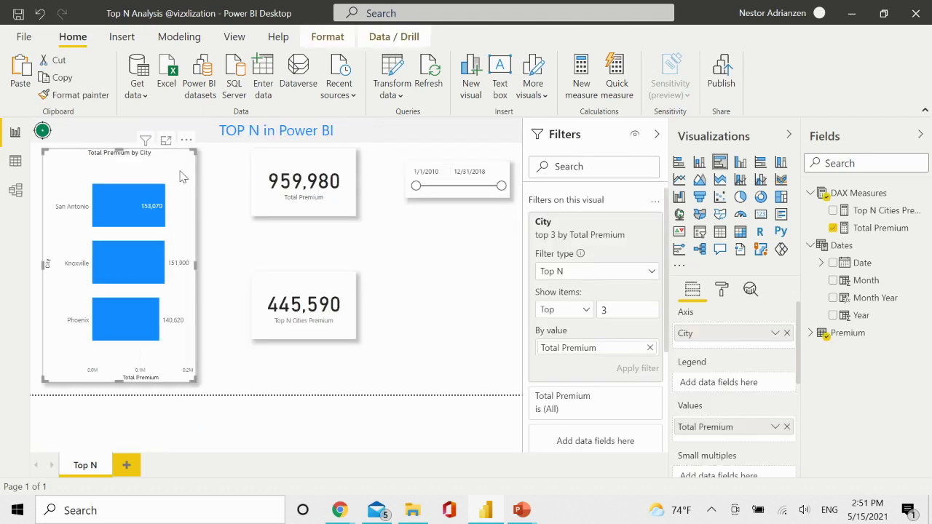
pyautogui.click(634, 224)
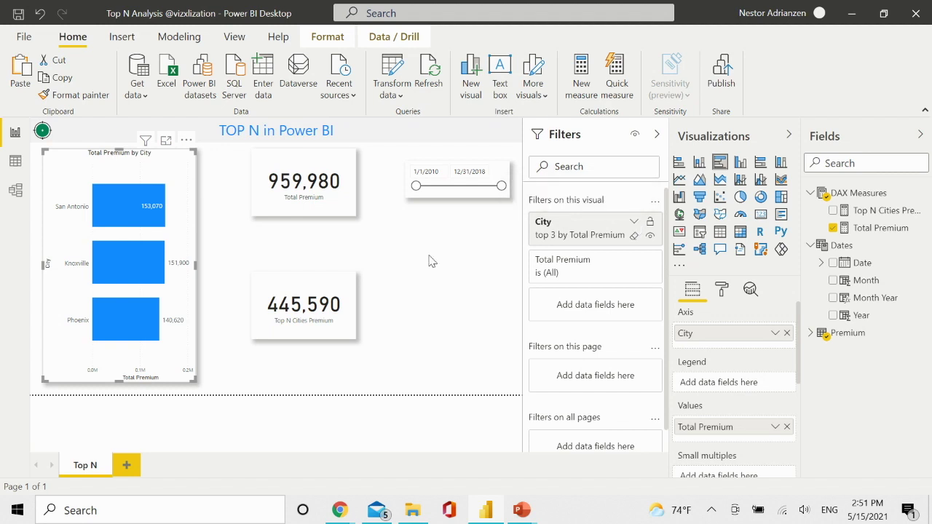
pyautogui.click(332, 286)
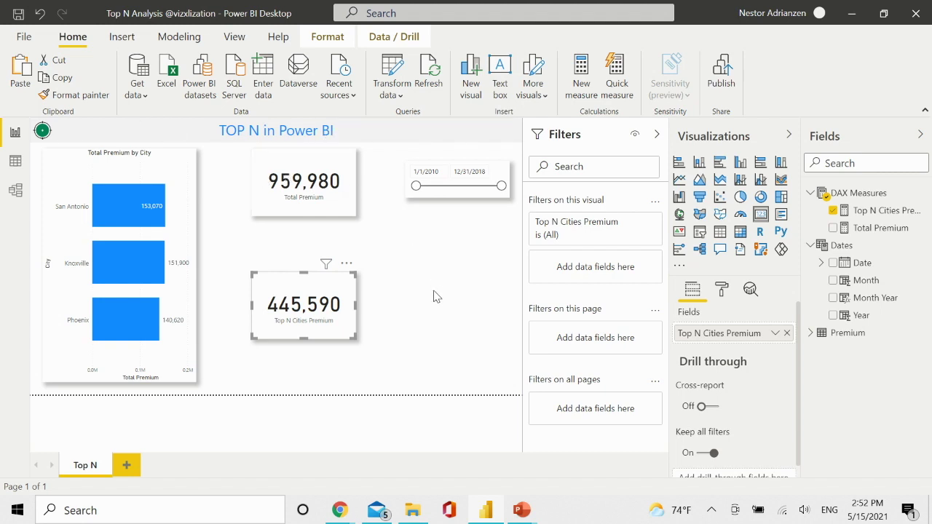
pyautogui.click(457, 288)
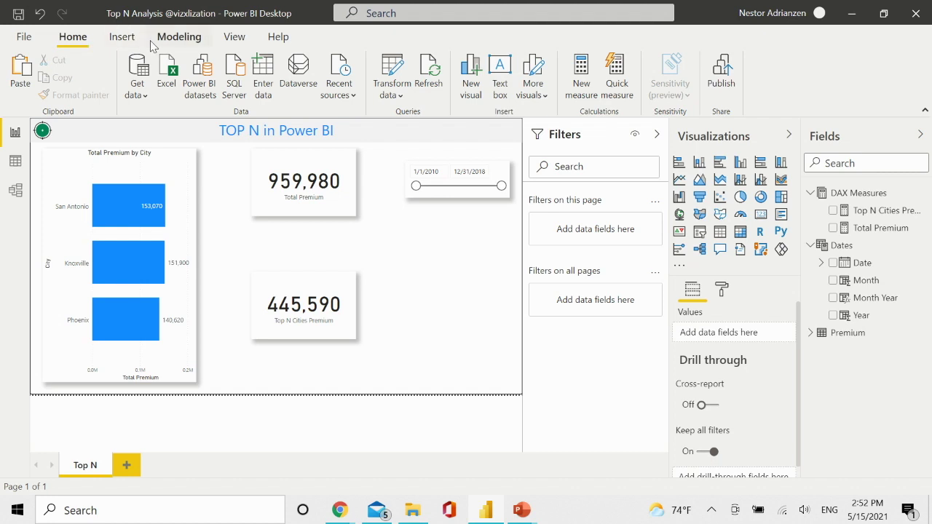
# Create a what-if parameter named Top N, minimum 1, maximum 5, with its slicer.
pyautogui.click(173, 44)
pyautogui.click(293, 81)
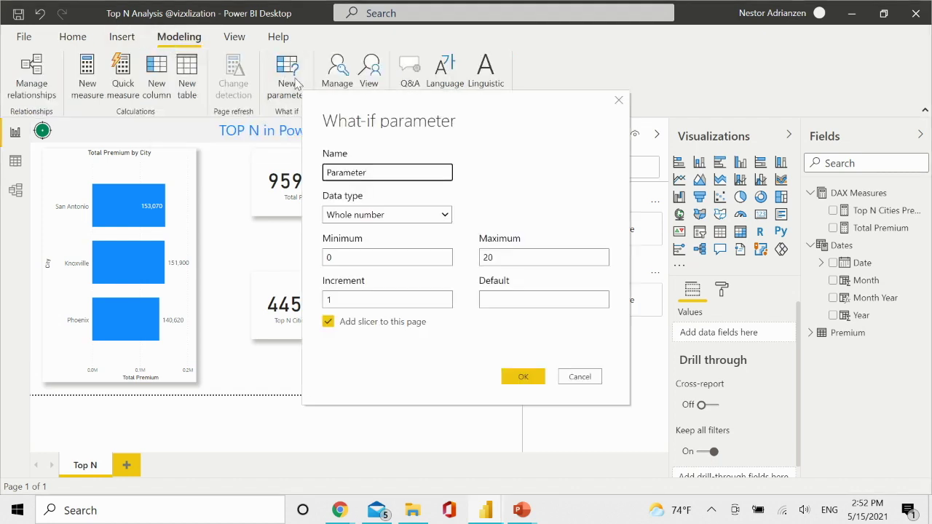
pyautogui.doubleClick(396, 170)
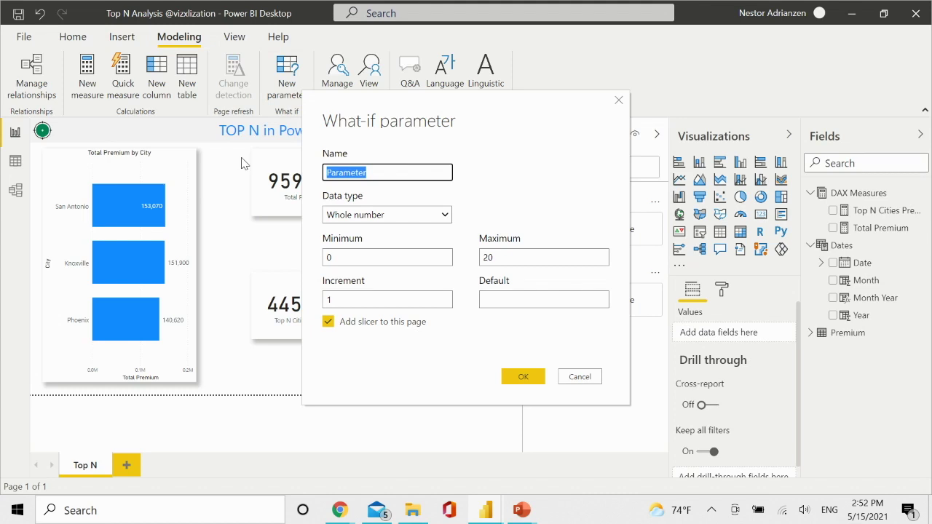
pyautogui.press('BackSpace')
pyautogui.write('Top N')
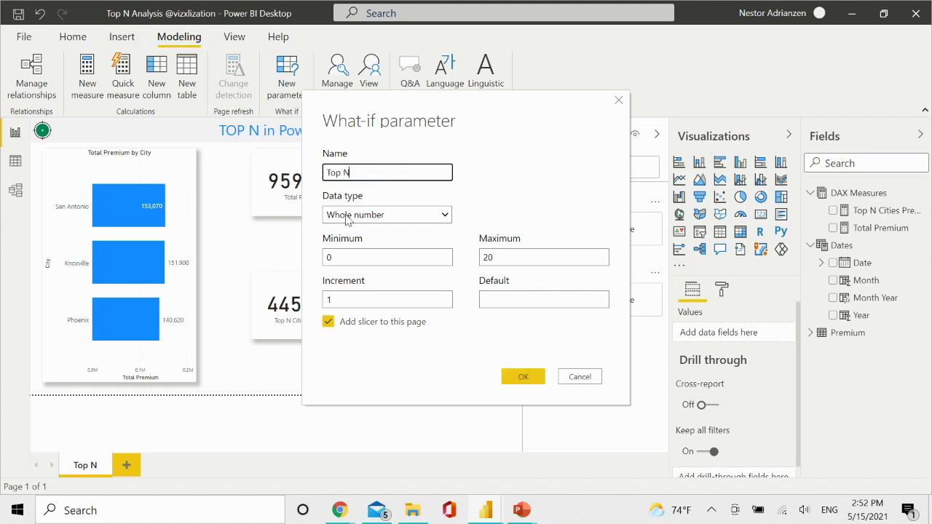
pyautogui.doubleClick(360, 257)
pyautogui.write('1')
pyautogui.press('Tab')
pyautogui.write('5')
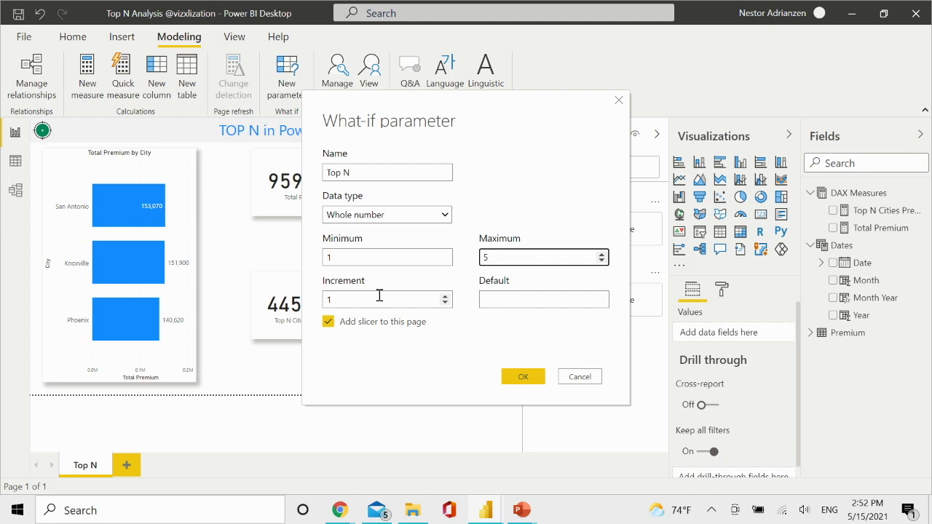
pyautogui.click(492, 297)
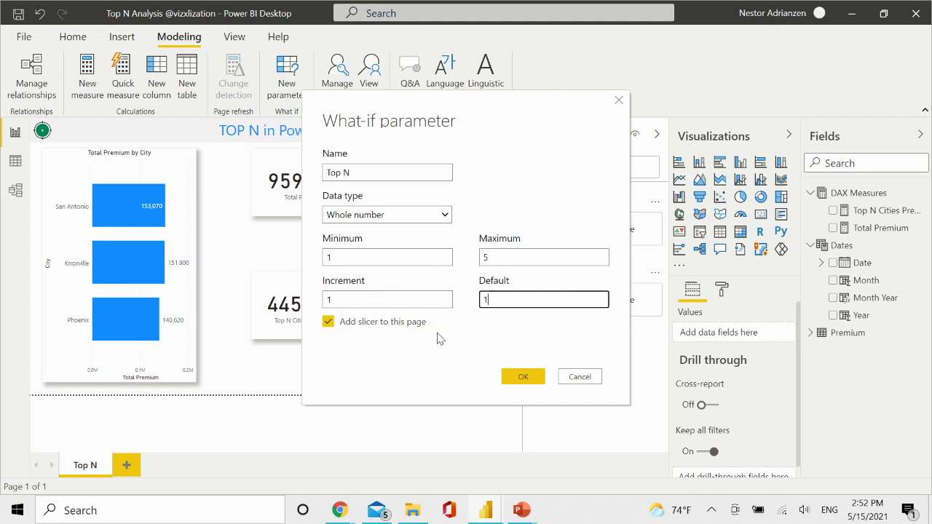
pyautogui.click(523, 376)
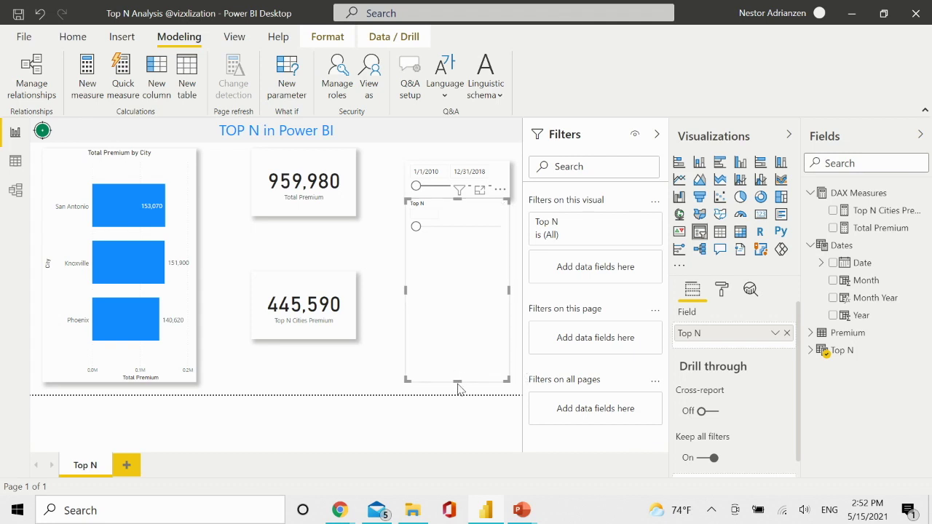
# Shorten the Top N slicer and move it between the 959,980 and 445,590 cards.
pyautogui.moveTo(457, 388); pyautogui.dragTo(461, 233)
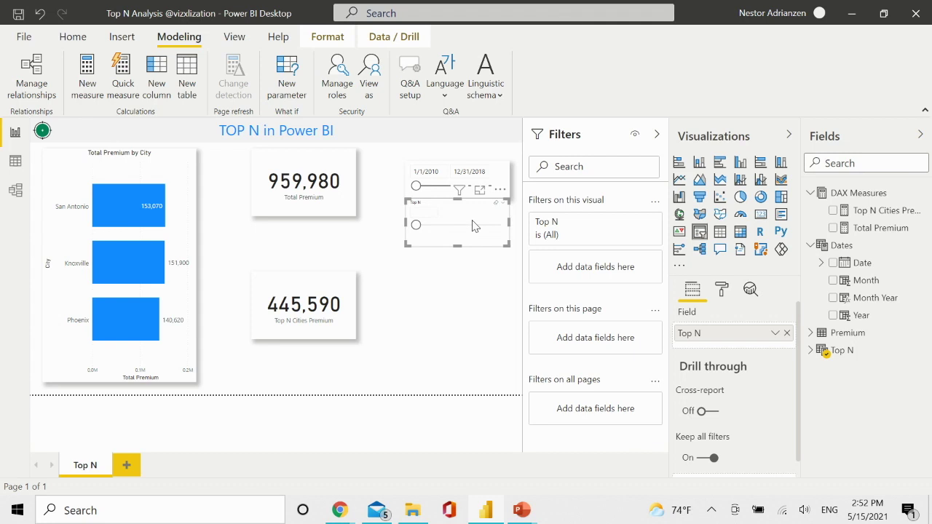
pyautogui.moveTo(470, 238); pyautogui.dragTo(327, 246)
pyautogui.click(412, 287)
pyautogui.click(329, 241)
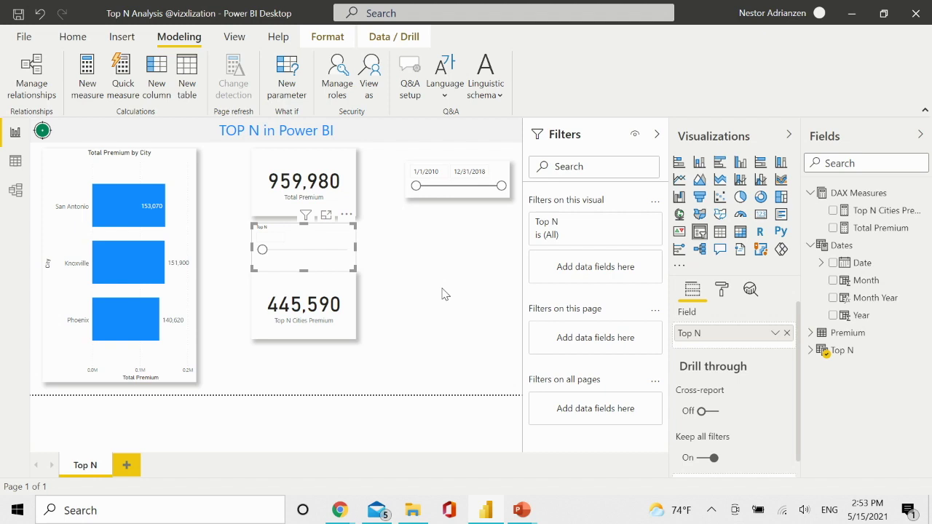
pyautogui.click(346, 295)
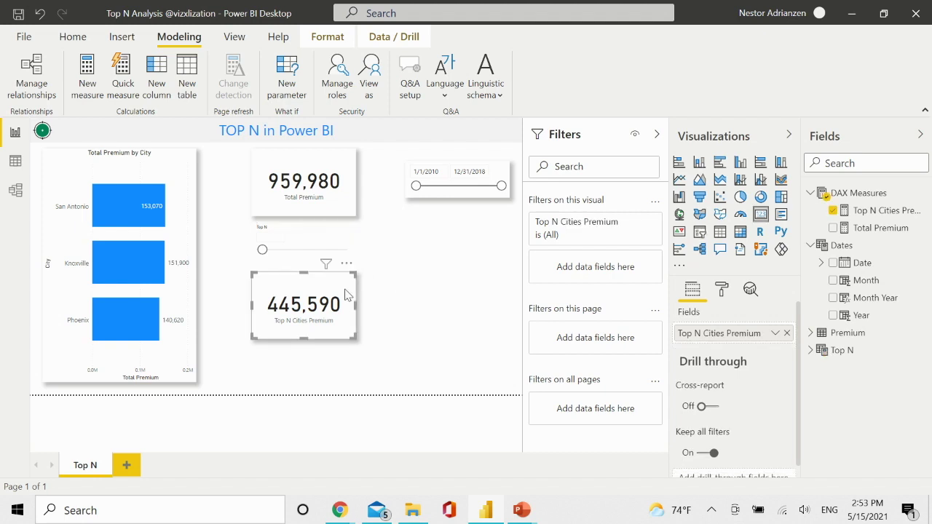
# Replace the fixed 3 in TOPN with 'Top N'[Top N Value] and commit the measure.
pyautogui.click(877, 211)
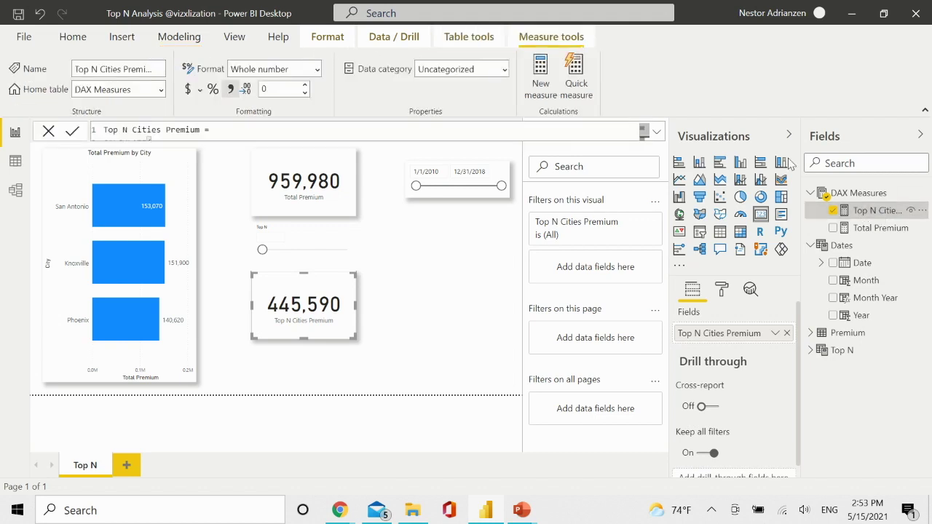
pyautogui.click(657, 135)
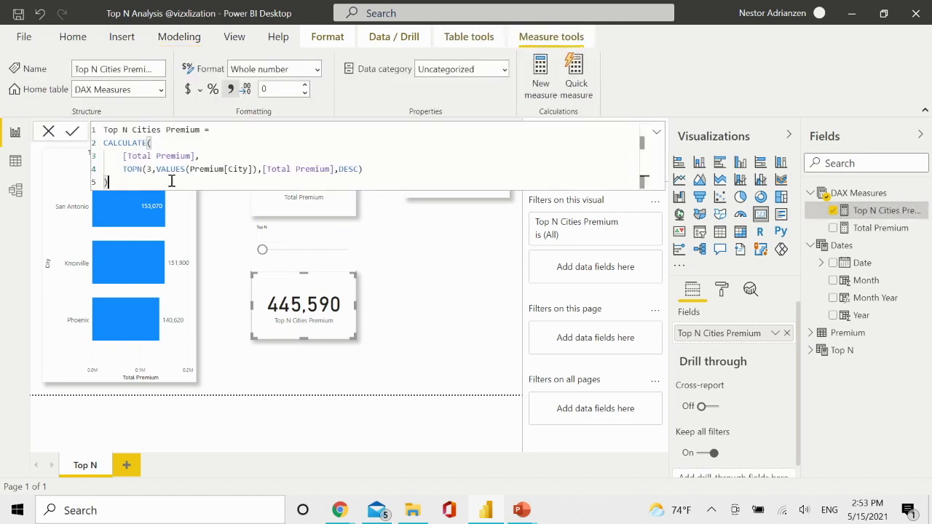
pyautogui.doubleClick(148, 169)
pyautogui.press('BackSpace')
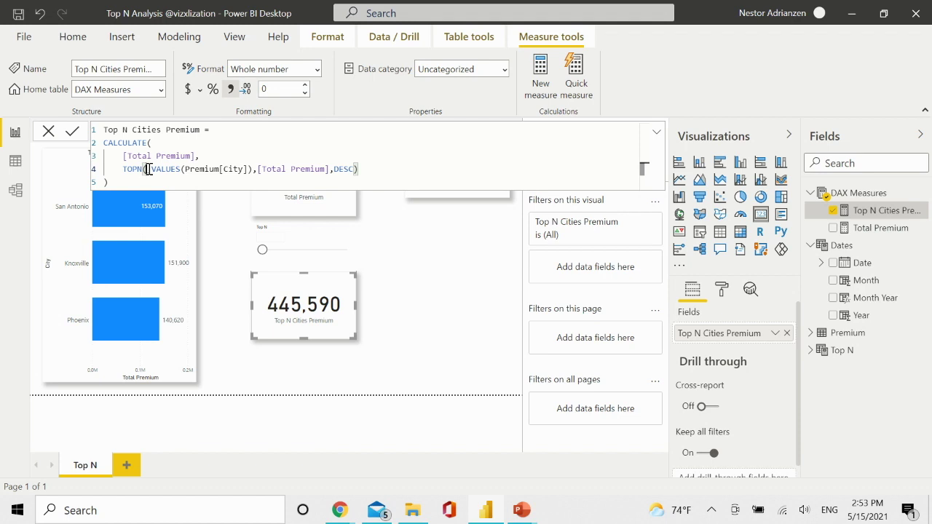
pyautogui.write('Top')
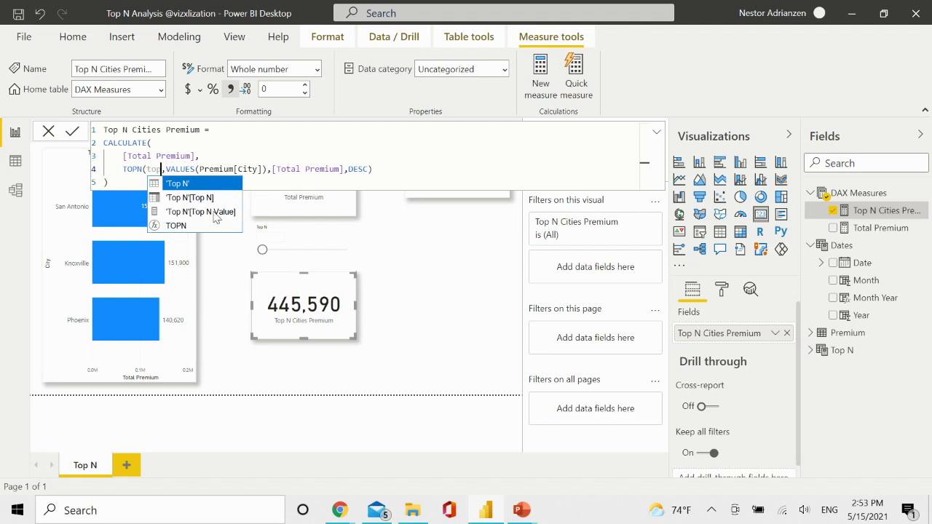
pyautogui.click(216, 212)
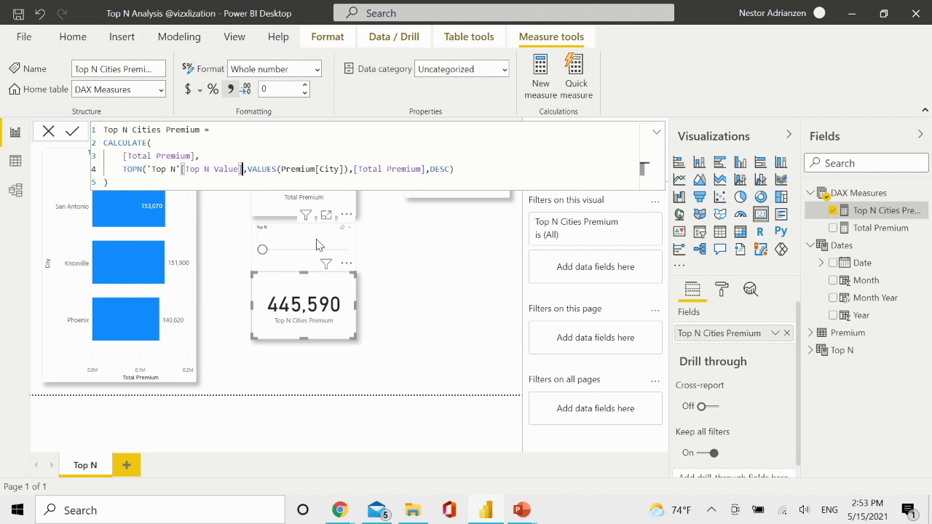
pyautogui.press('Return')
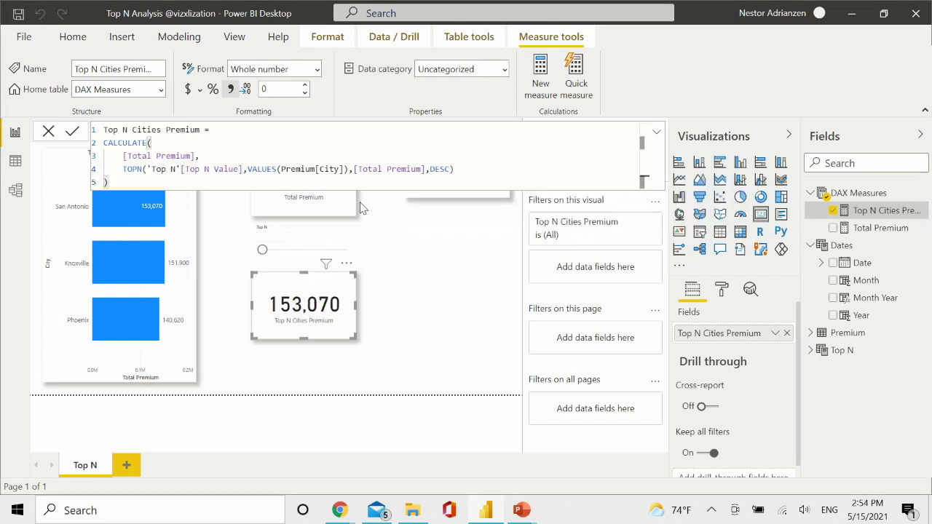
pyautogui.click(657, 133)
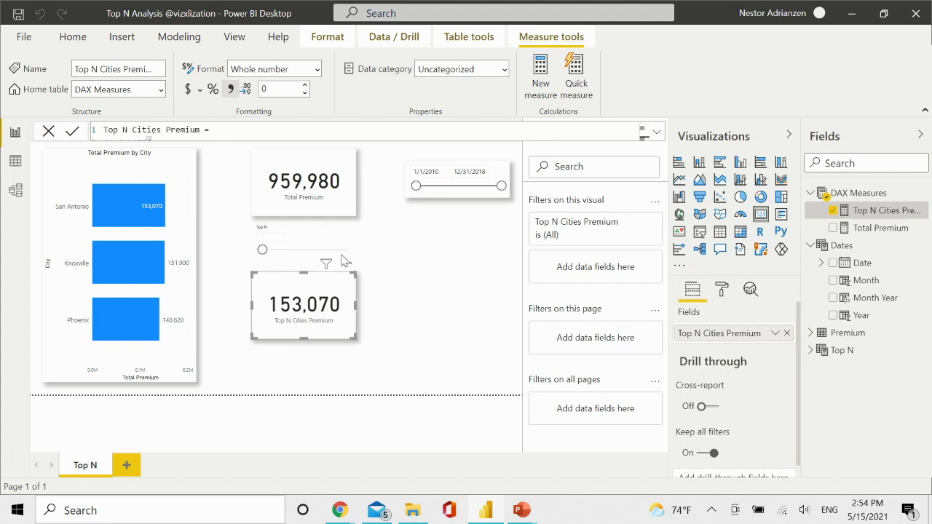
# Move the Top N slider through 1, 2 and 3, watching the card update.
pyautogui.moveTo(263, 250)
pyautogui.mouseDown()
pyautogui.moveTo(370, 259)
pyautogui.moveTo(251, 256)
pyautogui.mouseUp()
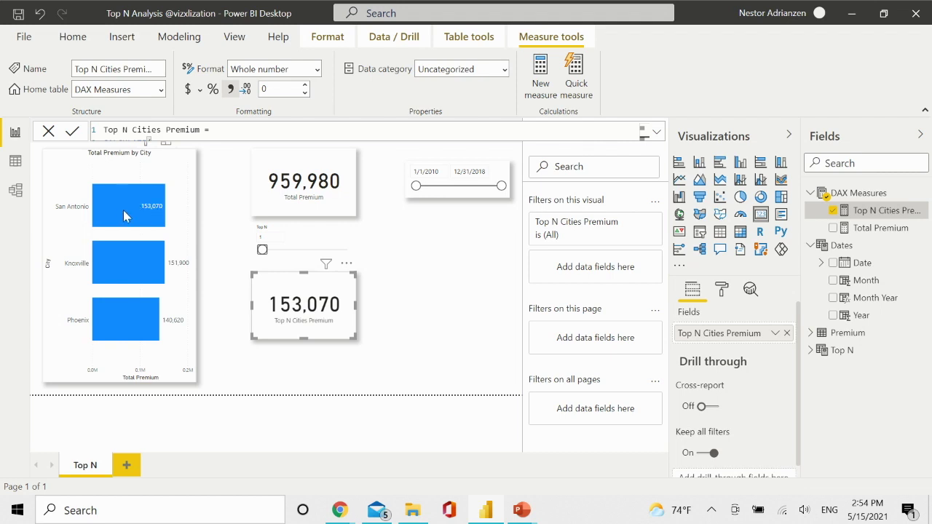
pyautogui.moveTo(147, 207)
pyautogui.click(261, 252)
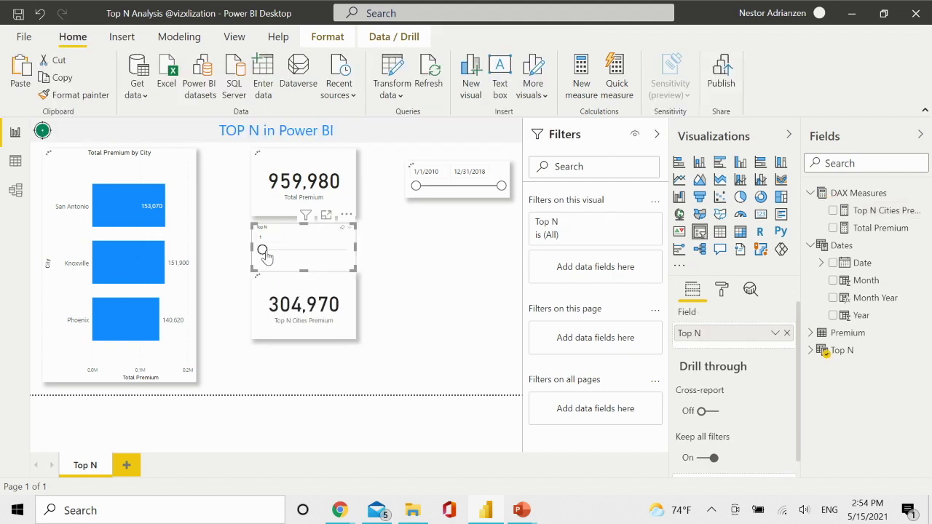
pyautogui.moveTo(262, 251); pyautogui.dragTo(284, 251)
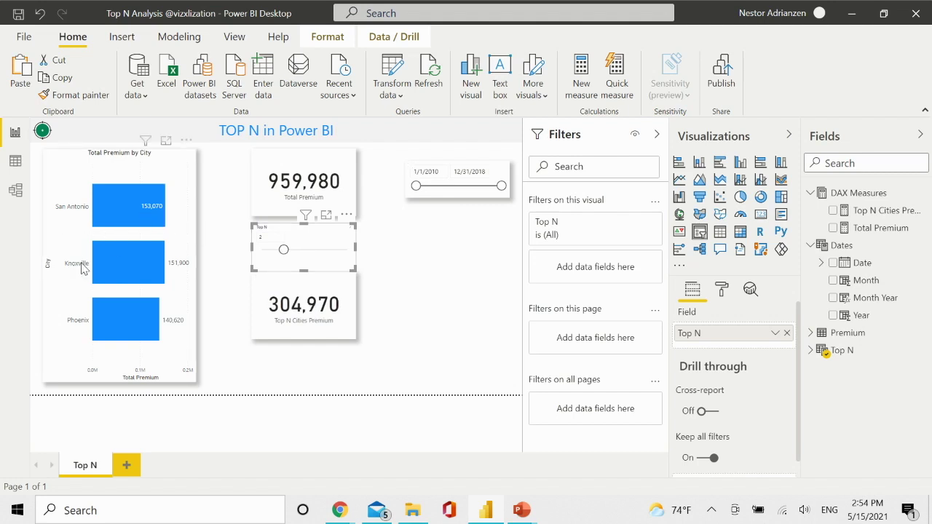
pyautogui.moveTo(147, 269)
pyautogui.moveTo(284, 252); pyautogui.dragTo(304, 251)
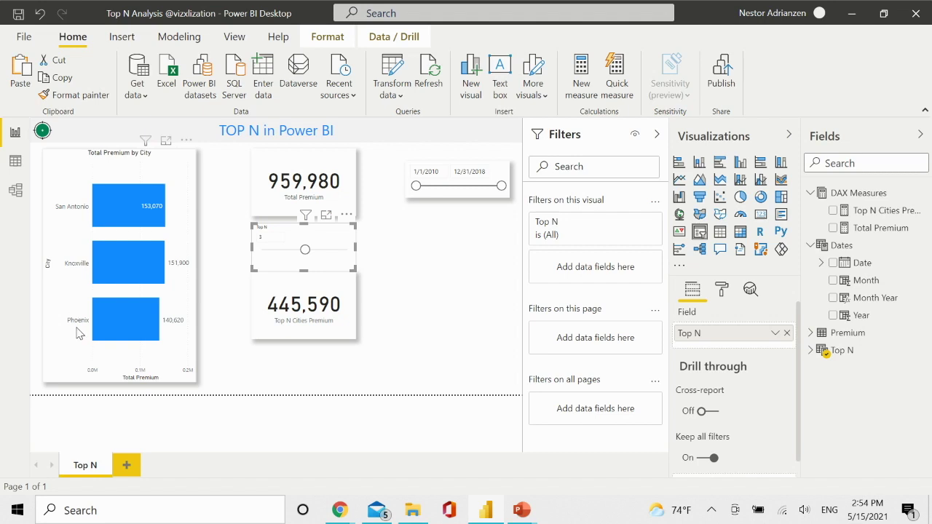
# Push Top N up to 4 and 5, then set it back to 3 so the card reads 445,590.
pyautogui.click(326, 252)
pyautogui.moveTo(329, 251); pyautogui.dragTo(349, 250)
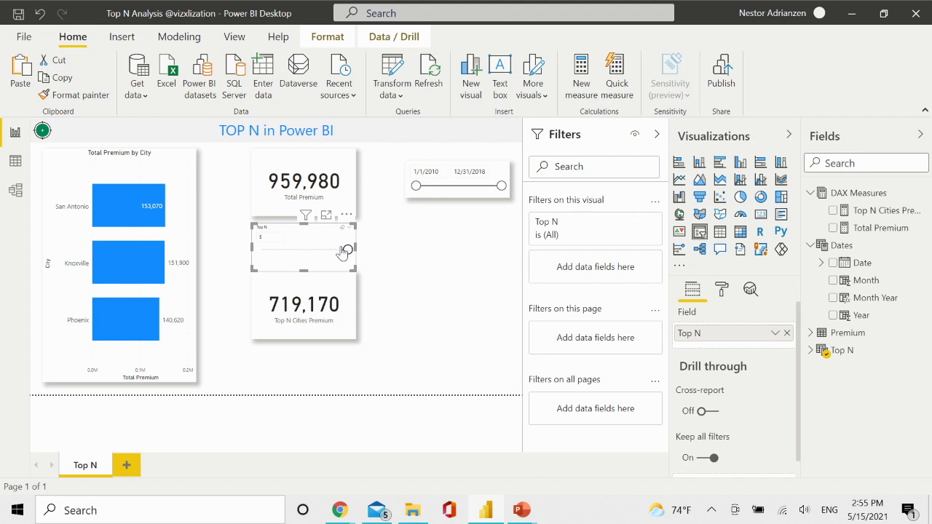
pyautogui.click(352, 308)
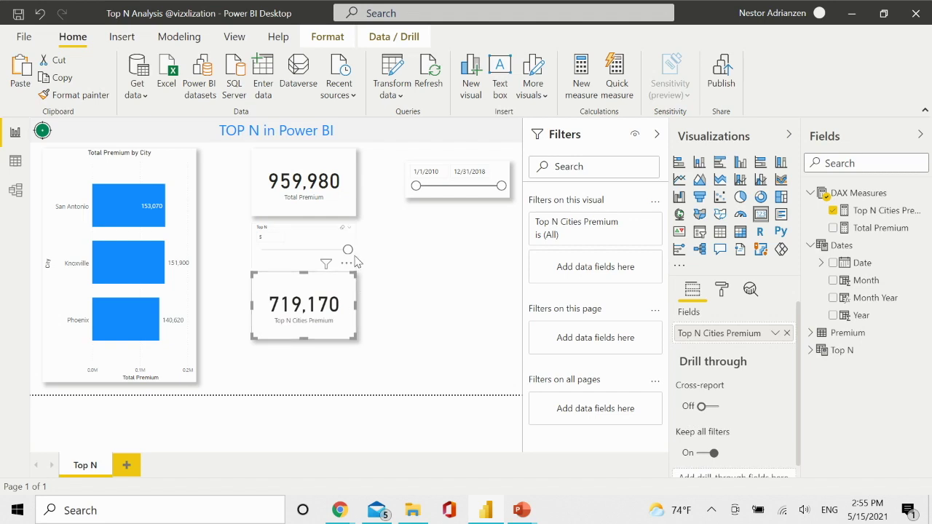
pyautogui.moveTo(349, 252); pyautogui.dragTo(305, 249)
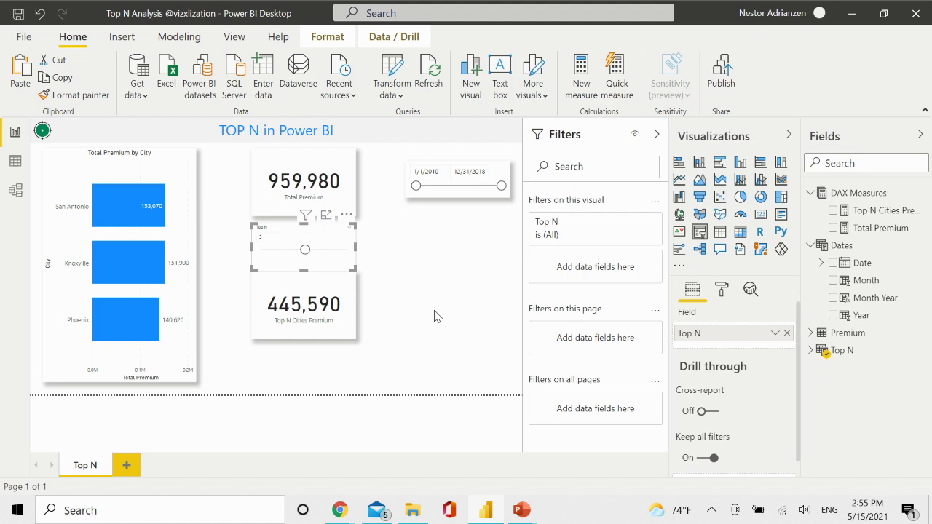
pyautogui.click(499, 188)
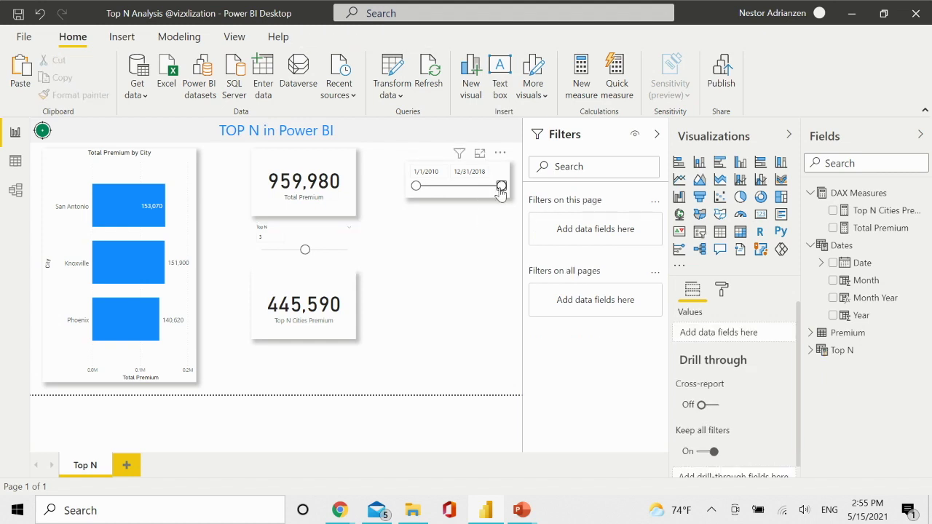
# Narrow the date range to 1/1/2010–7/23/2014, dropping Top N Cities Premium to 240,890.
pyautogui.moveTo(501, 187); pyautogui.dragTo(460, 195)
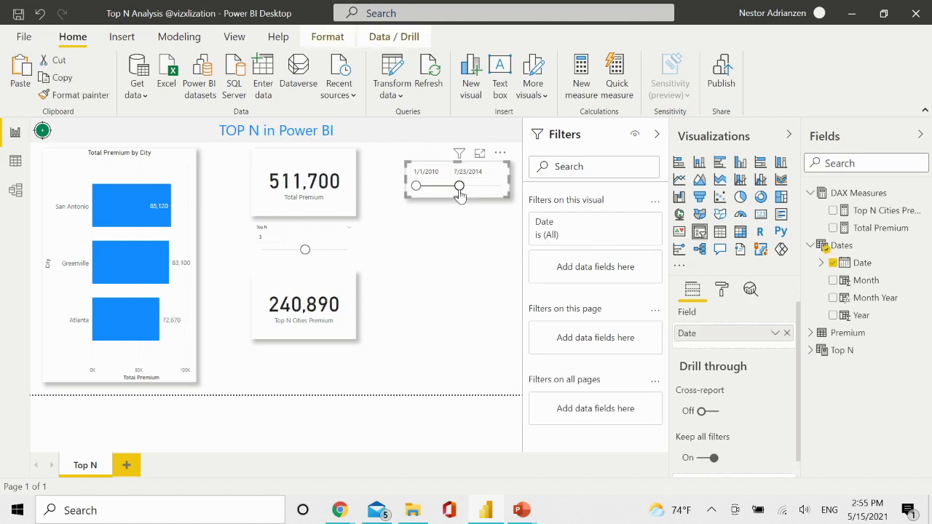